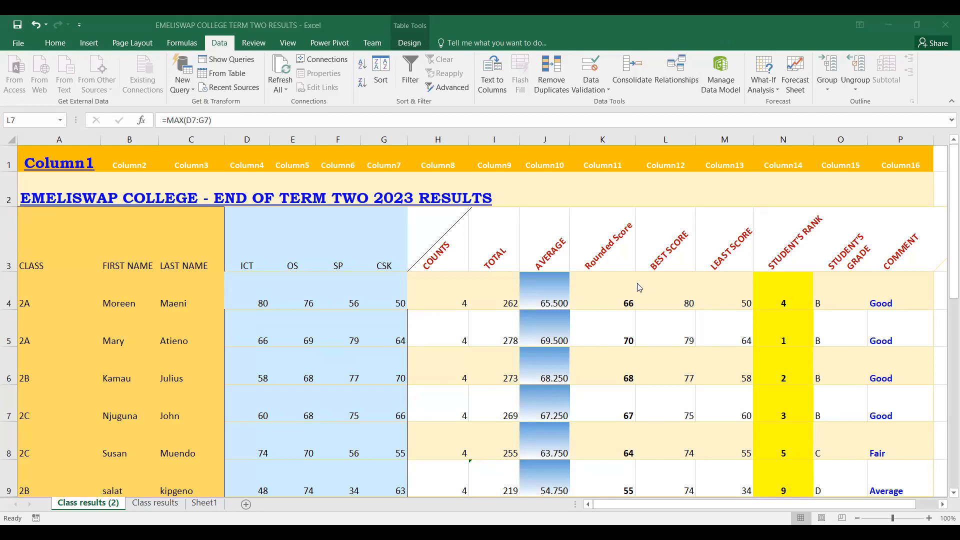
- Turn on filtering for the results table, starting from the first student's BEST SCORE cell
{"action": "left_click", "coordinate": [670, 287]}
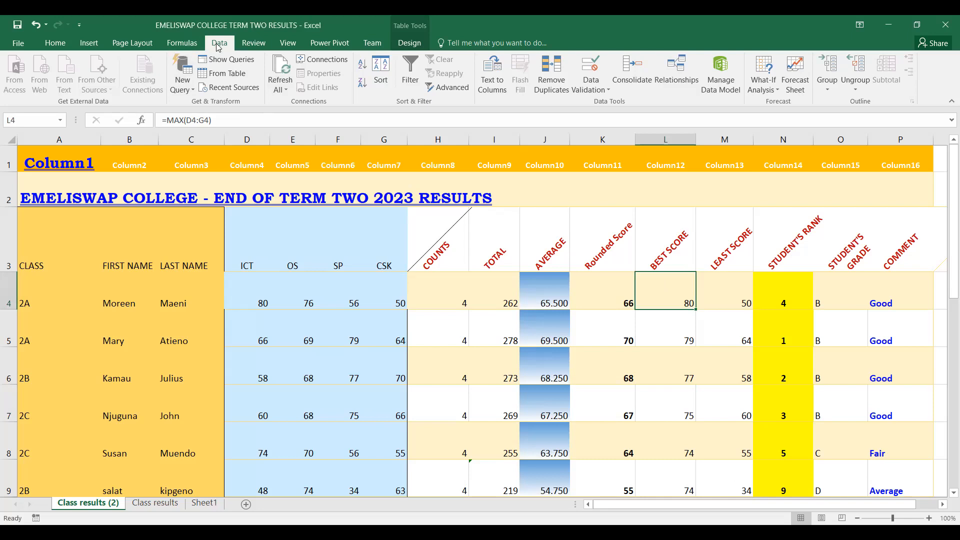
{"action": "left_click", "coordinate": [411, 79]}
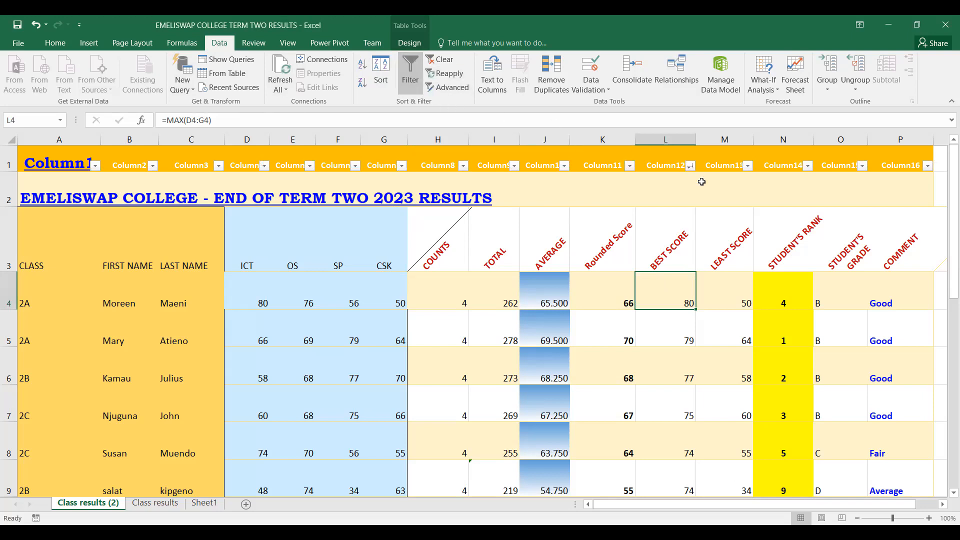
{"action": "left_click", "coordinate": [95, 165]}
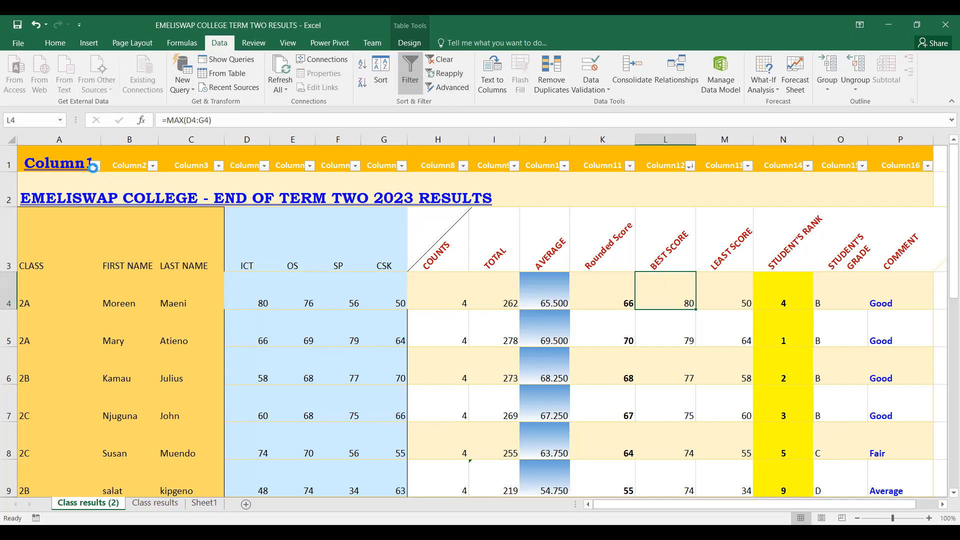
{"action": "left_click", "coordinate": [152, 167]}
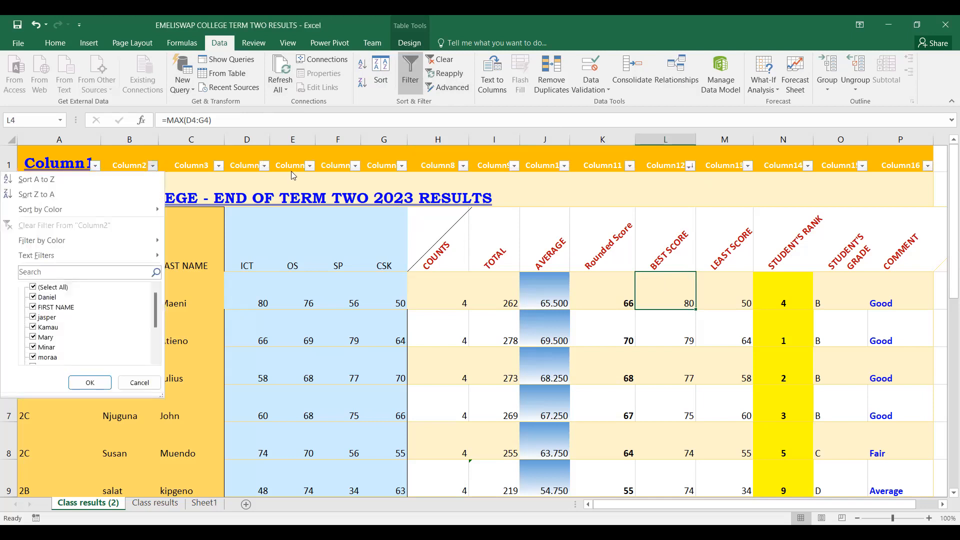
{"action": "left_click", "coordinate": [689, 167]}
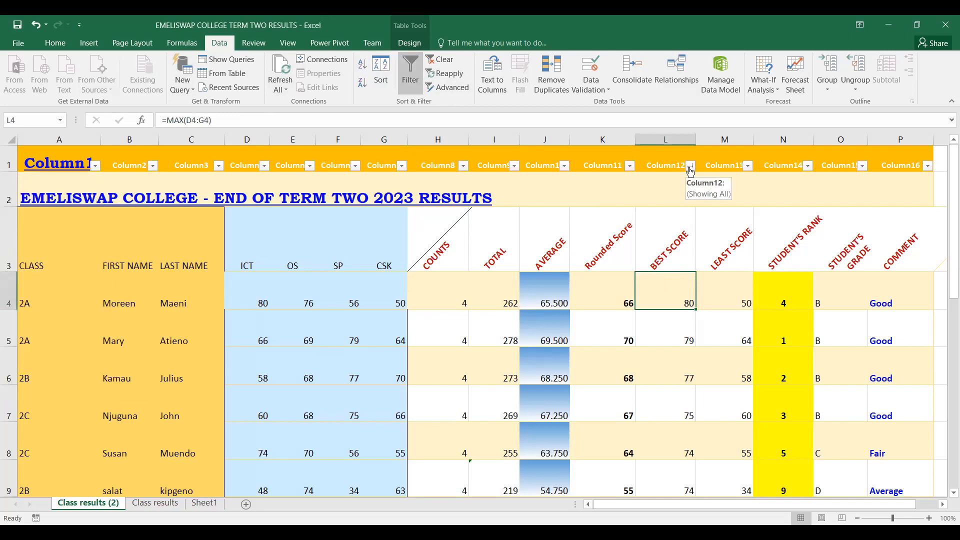
- Filter Column12 (BEST SCORE) to show only the records with a score of 70
{"action": "left_click", "coordinate": [689, 168]}
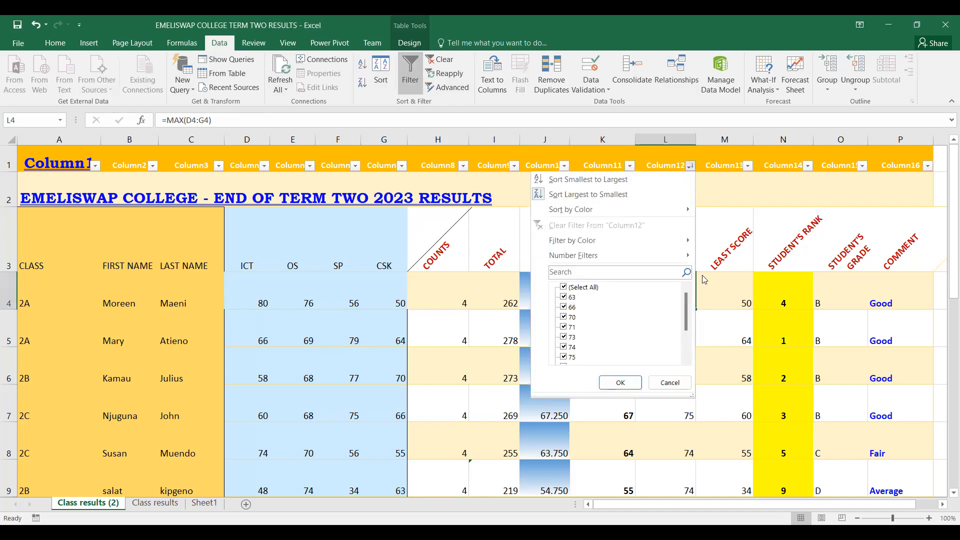
{"action": "mouse_move", "coordinate": [685, 294]}
{"action": "left_mouse_down"}
{"action": "mouse_move", "coordinate": [684, 330]}
{"action": "mouse_move", "coordinate": [687, 290]}
{"action": "left_mouse_up"}
{"action": "left_click", "coordinate": [563, 288]}
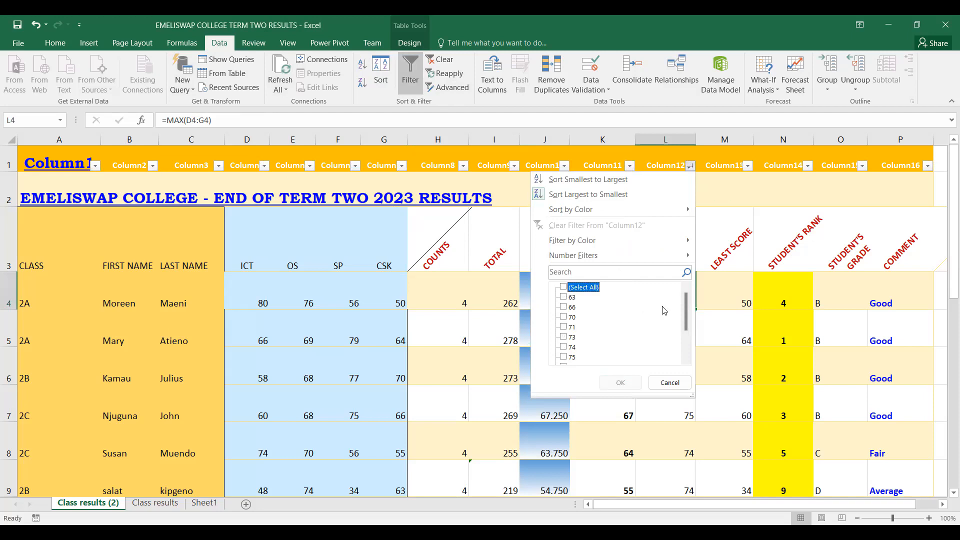
{"action": "mouse_move", "coordinate": [687, 302]}
{"action": "left_mouse_down"}
{"action": "mouse_move", "coordinate": [686, 331]}
{"action": "mouse_move", "coordinate": [684, 289]}
{"action": "left_mouse_up"}
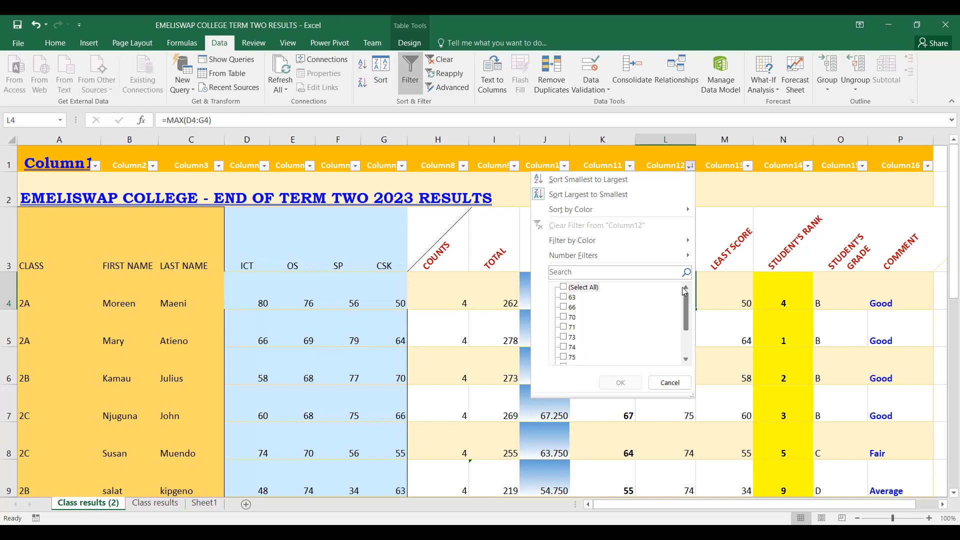
{"action": "mouse_move", "coordinate": [686, 302]}
{"action": "left_mouse_down"}
{"action": "mouse_move", "coordinate": [685, 327]}
{"action": "mouse_move", "coordinate": [691, 295]}
{"action": "left_mouse_up"}
{"action": "mouse_move", "coordinate": [687, 304]}
{"action": "left_mouse_down"}
{"action": "mouse_move", "coordinate": [683, 336]}
{"action": "mouse_move", "coordinate": [688, 300]}
{"action": "left_mouse_up"}
{"action": "mouse_move", "coordinate": [688, 308]}
{"action": "left_mouse_down"}
{"action": "mouse_move", "coordinate": [686, 320]}
{"action": "mouse_move", "coordinate": [690, 304]}
{"action": "left_mouse_up"}
{"action": "left_click", "coordinate": [572, 318]}
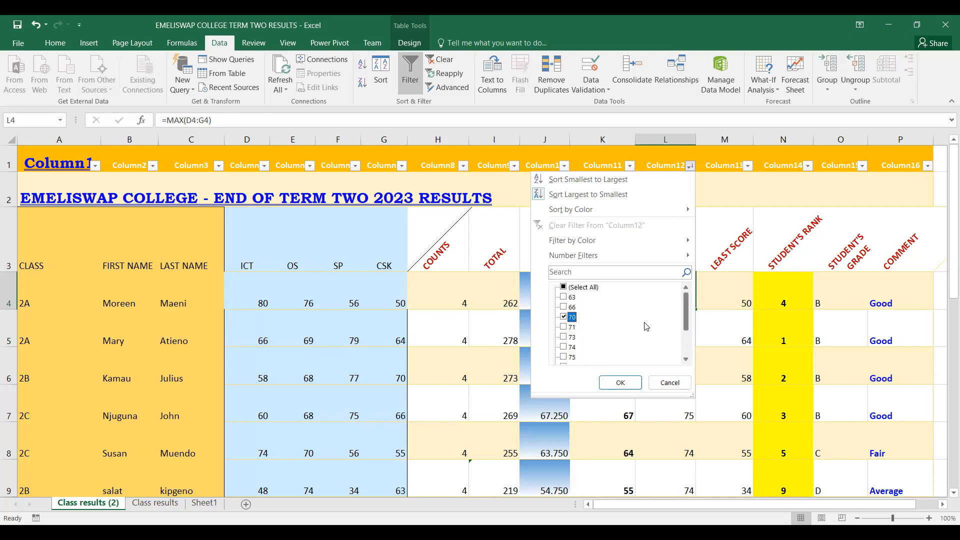
{"action": "left_click", "coordinate": [629, 384]}
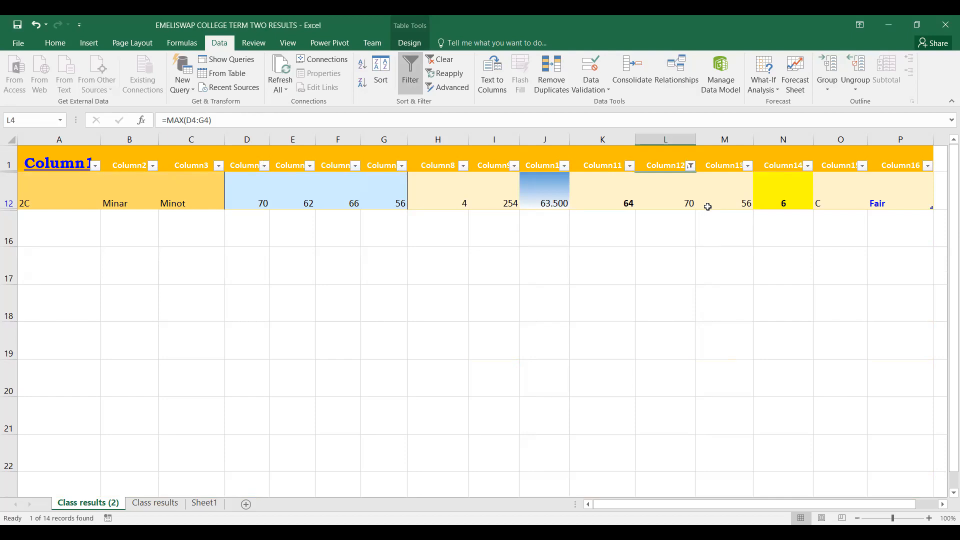
- Examine the filtered student record, including its best score and the full row
{"action": "left_click", "coordinate": [669, 203]}
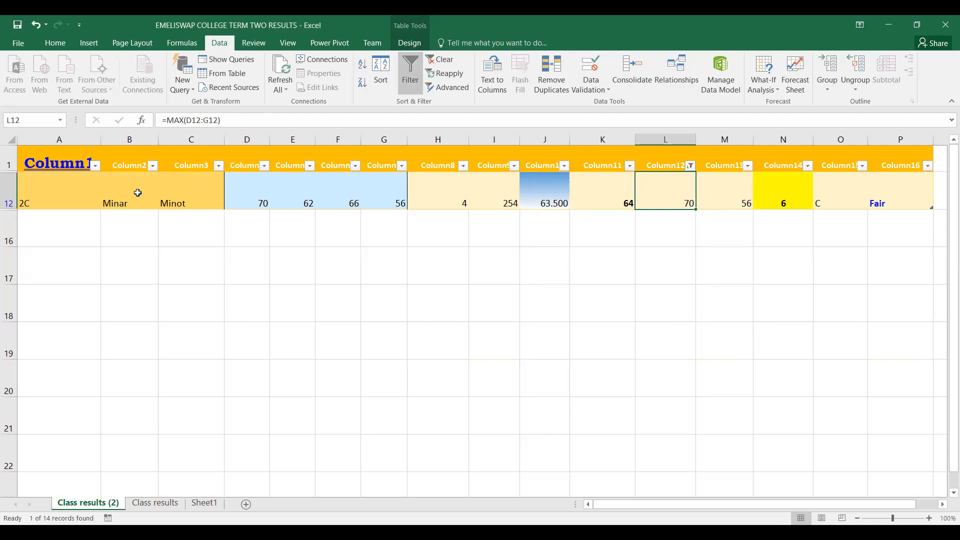
{"action": "left_click", "coordinate": [8, 200]}
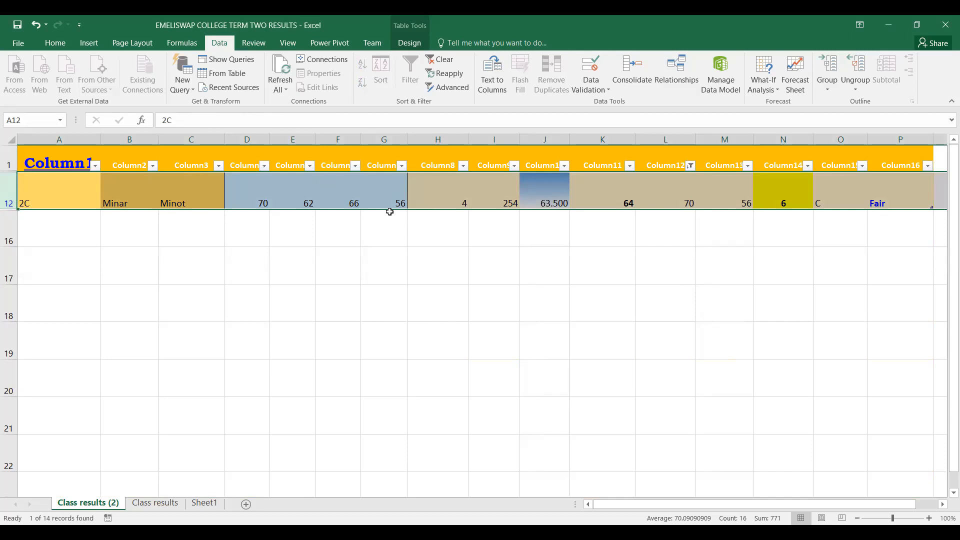
{"action": "left_click", "coordinate": [411, 196]}
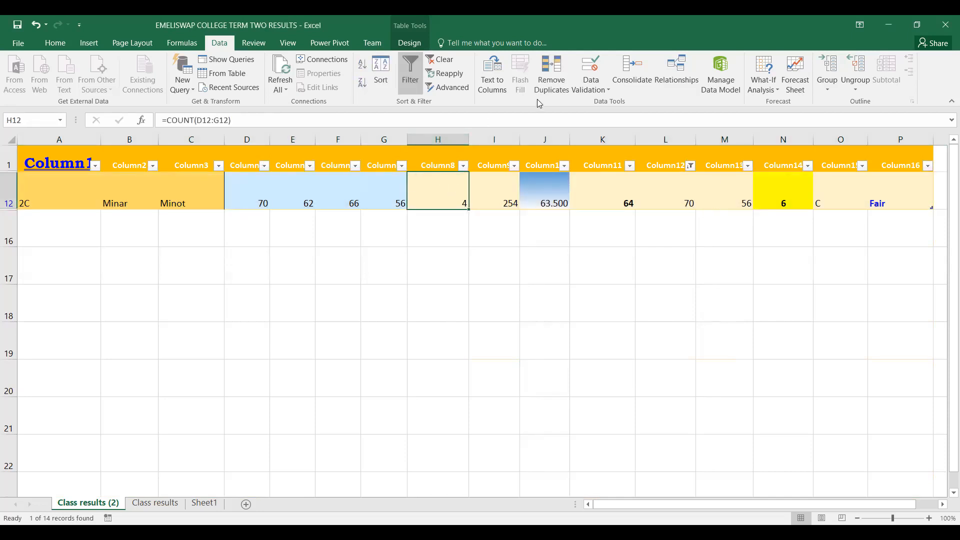
- Turn off filtering to bring back the full class list and review its rows
{"action": "left_click", "coordinate": [408, 78]}
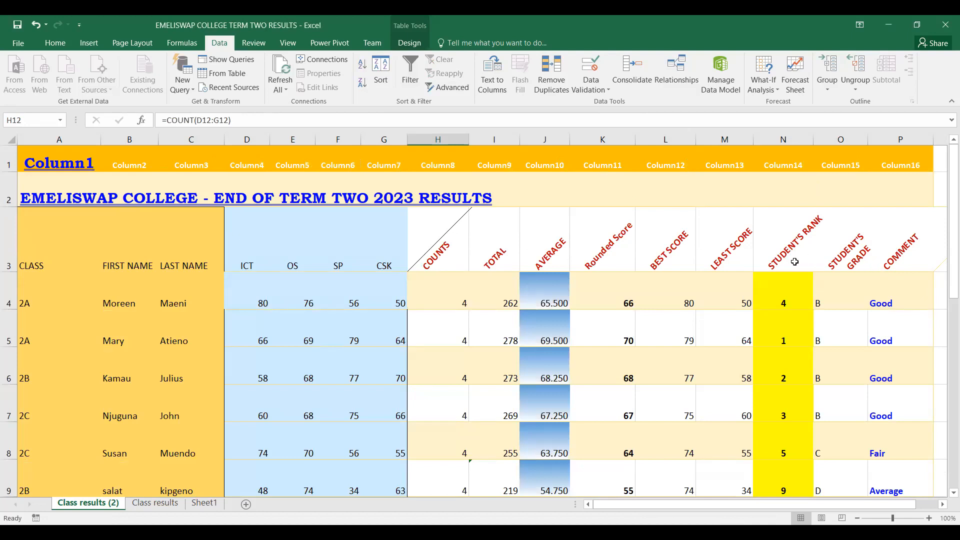
{"action": "scroll", "coordinate": [788, 259], "scroll_direction": "down", "scroll_amount": 2}
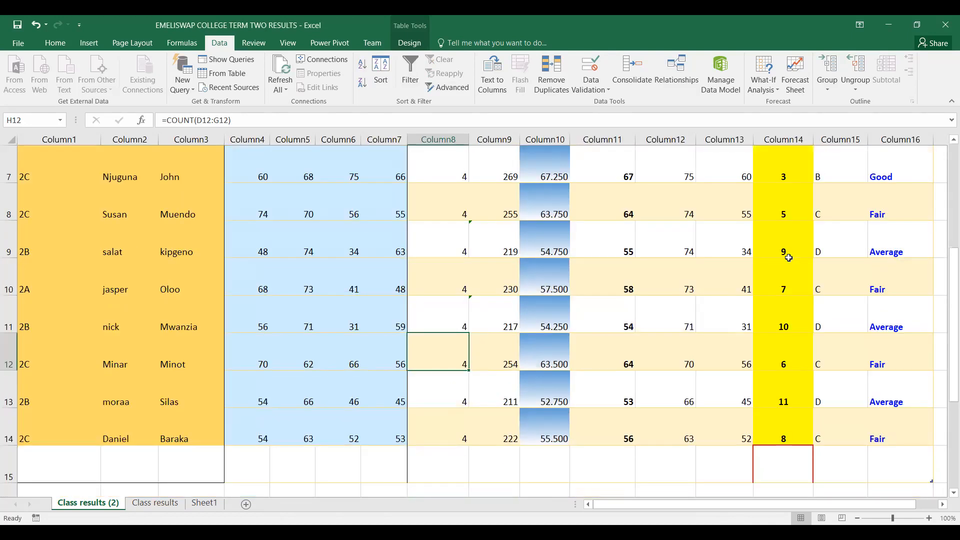
{"action": "scroll", "coordinate": [788, 259], "scroll_direction": "up", "scroll_amount": 1}
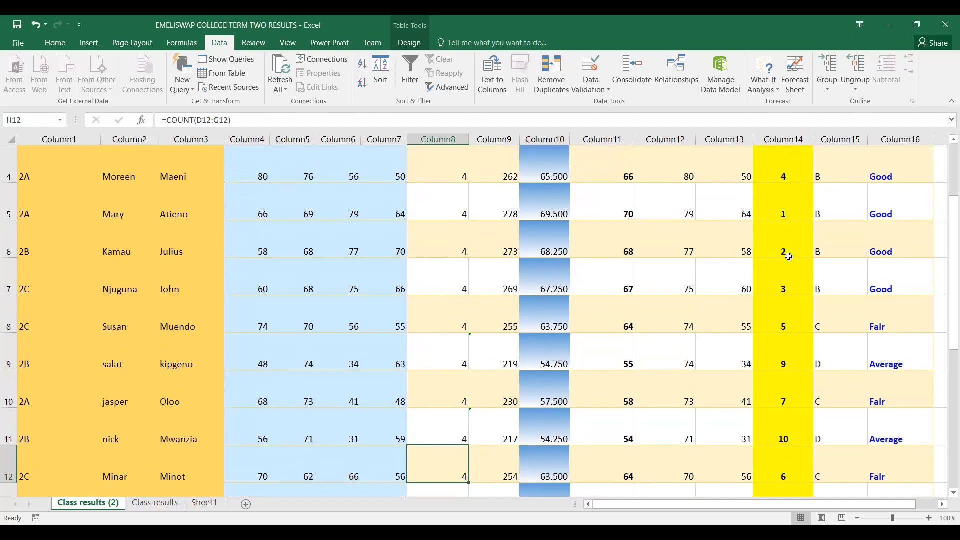
{"action": "scroll", "coordinate": [788, 256], "scroll_direction": "up", "scroll_amount": 1}
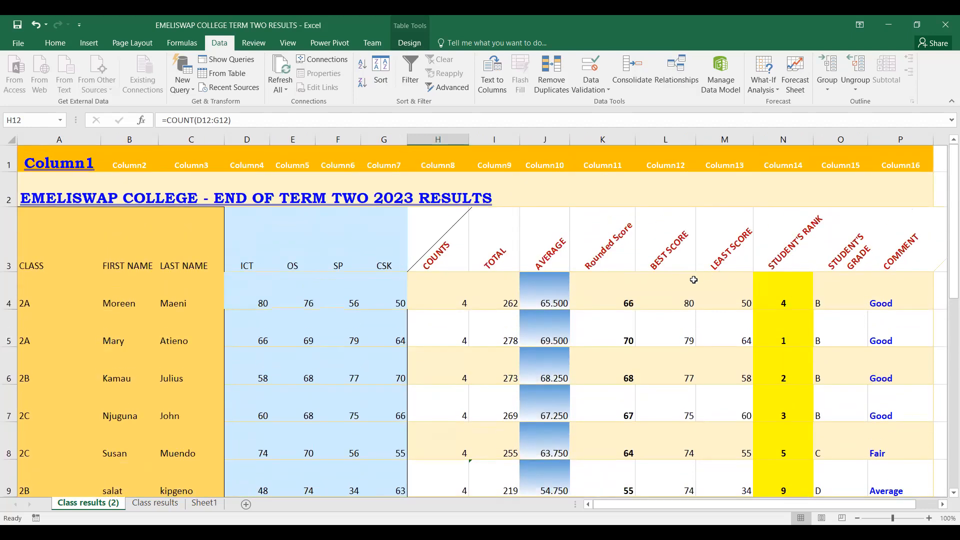
- Turn filtering back on for the results table from BEST SCORE cell L4
{"action": "left_click", "coordinate": [665, 289]}
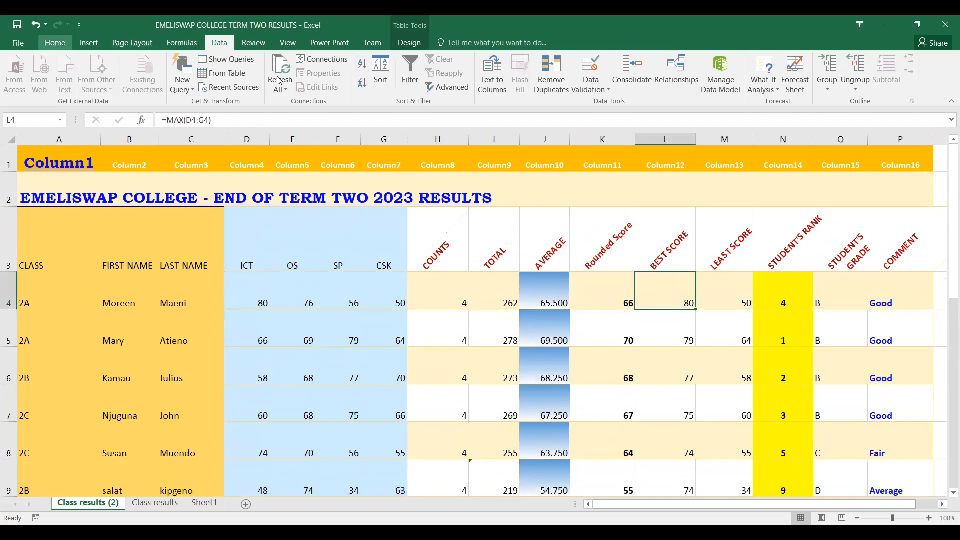
{"action": "left_click", "coordinate": [52, 45]}
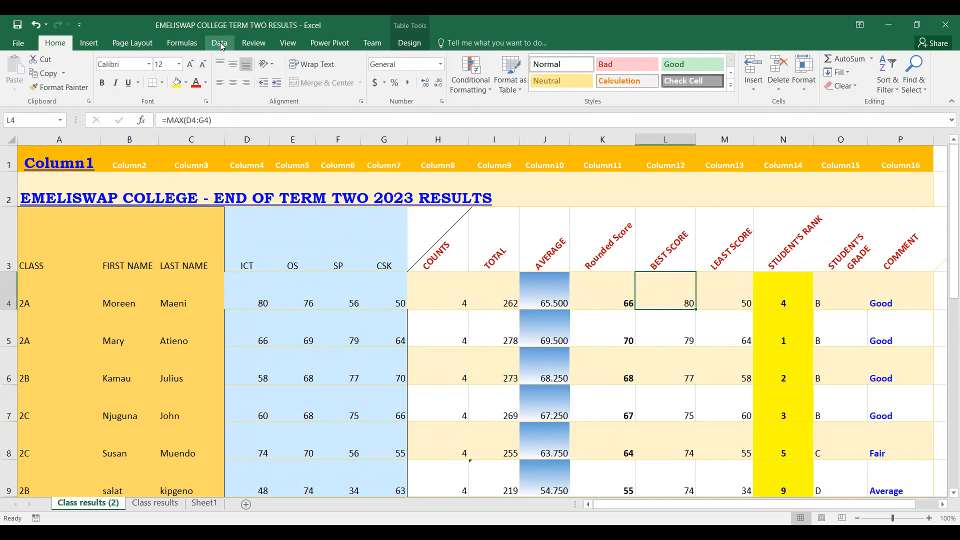
{"action": "left_click", "coordinate": [221, 45]}
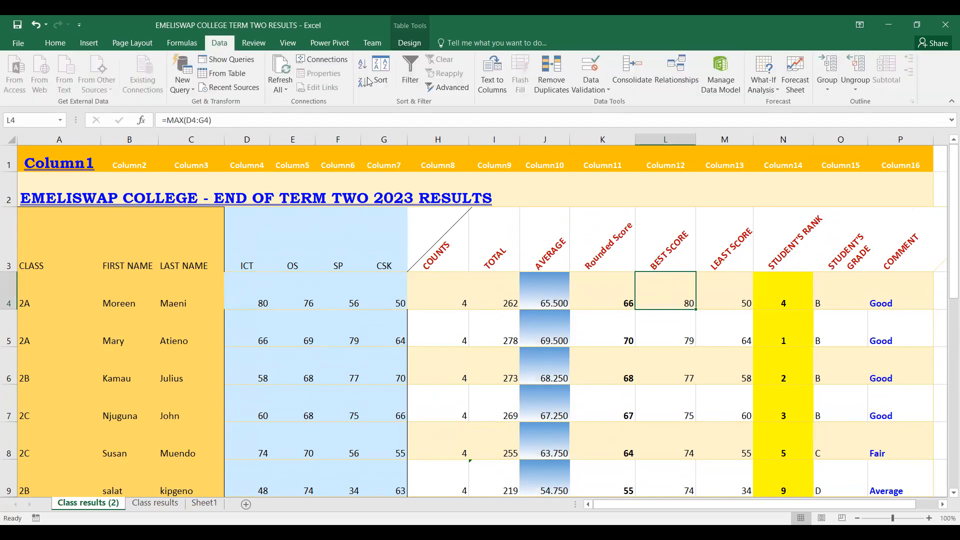
{"action": "left_click", "coordinate": [411, 75]}
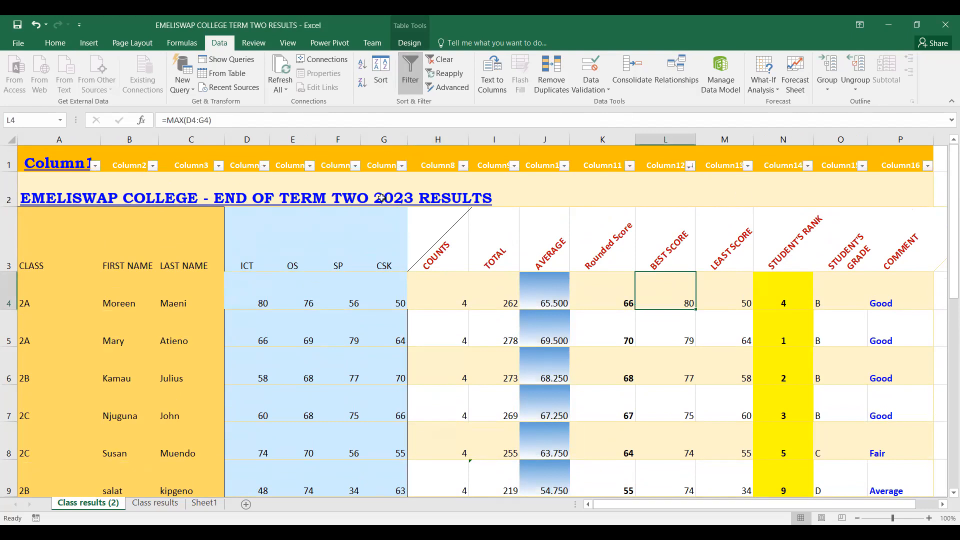
- Filter Column12 (BEST SCORE) to show only the records with a score of 74
{"action": "left_click", "coordinate": [689, 166]}
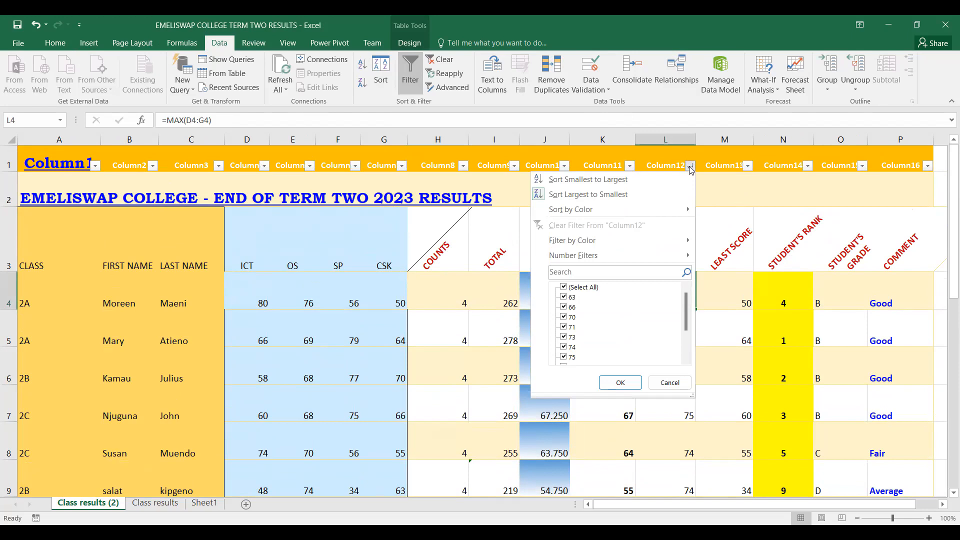
{"action": "left_click", "coordinate": [564, 288]}
{"action": "left_click_drag", "start_coordinate": [687, 305], "coordinate": [686, 315]}
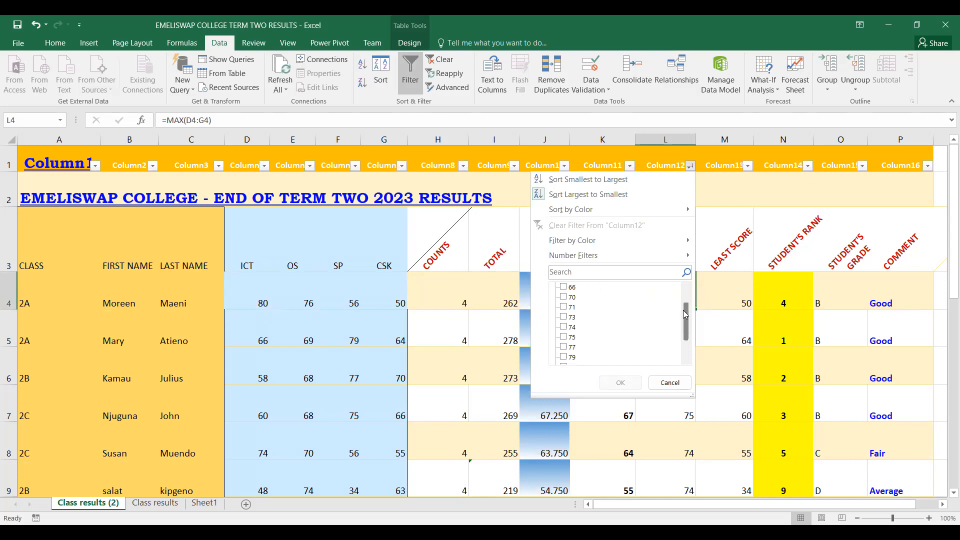
{"action": "left_click", "coordinate": [563, 327]}
{"action": "left_click", "coordinate": [623, 386]}
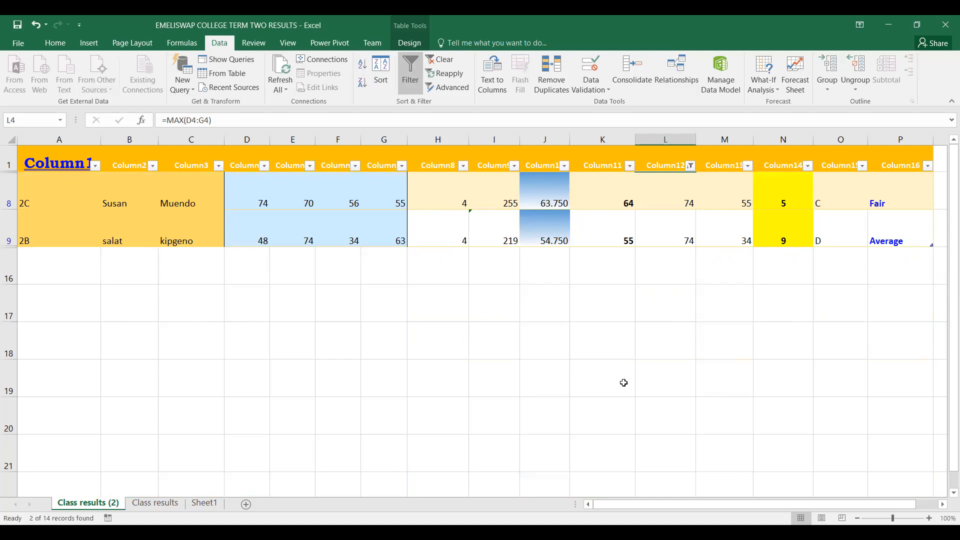
- Select the filtered best scores in L8:L9 for review and turn off filtering to restore all records
{"action": "left_click", "coordinate": [683, 186]}
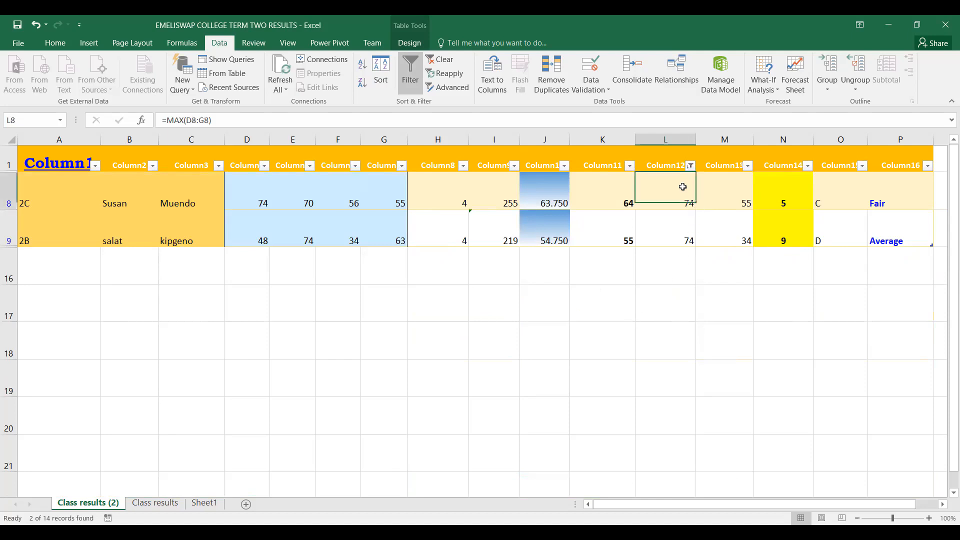
{"action": "left_click_drag", "start_coordinate": [683, 187], "coordinate": [687, 235]}
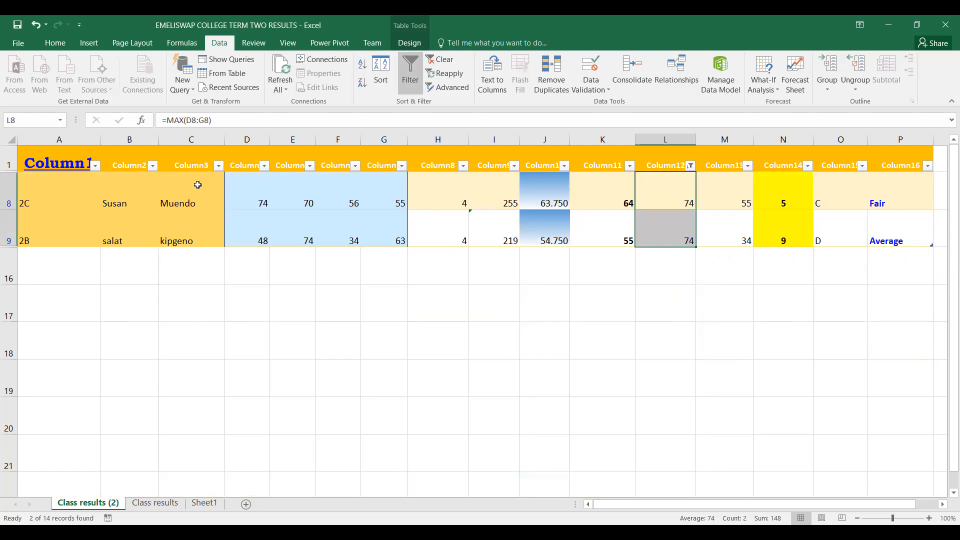
{"action": "left_click", "coordinate": [496, 81]}
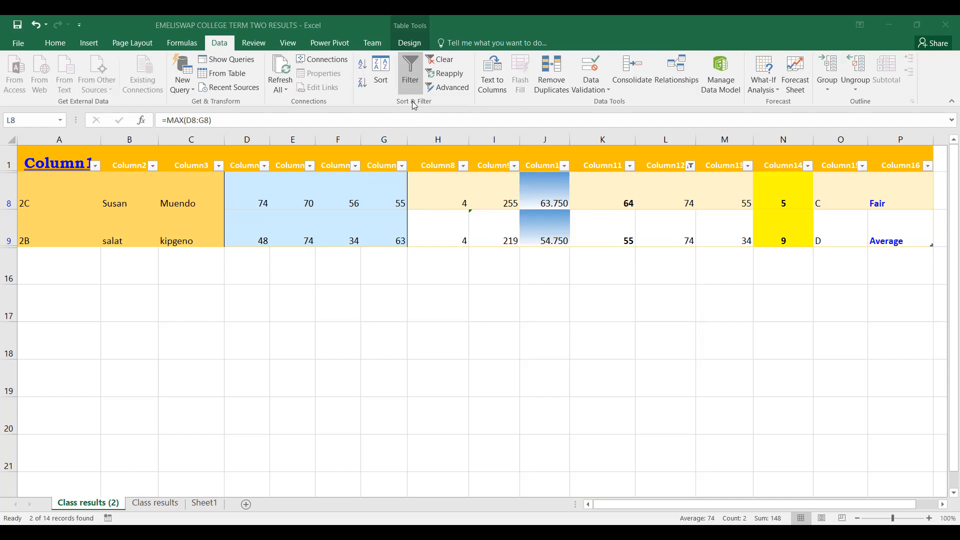
{"action": "left_click", "coordinate": [216, 40]}
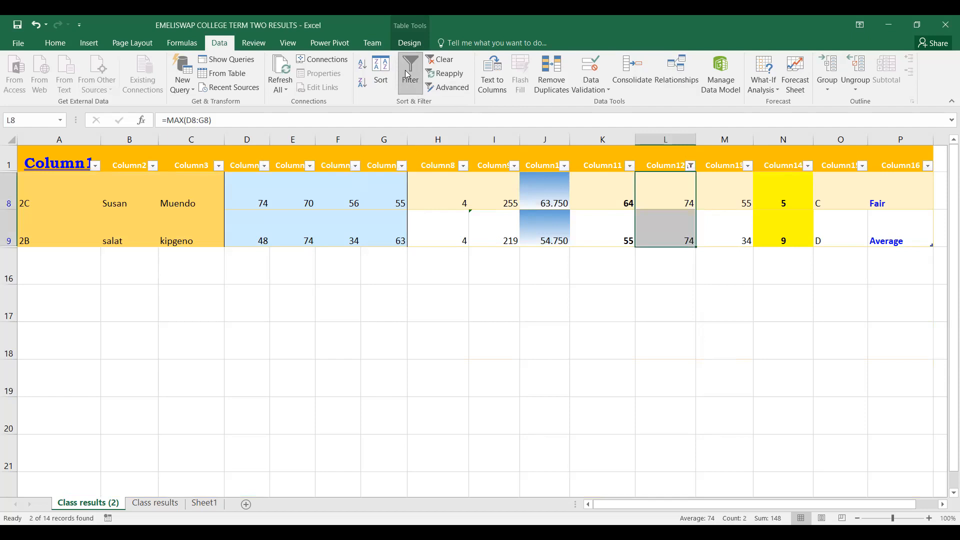
{"action": "left_click", "coordinate": [411, 76]}
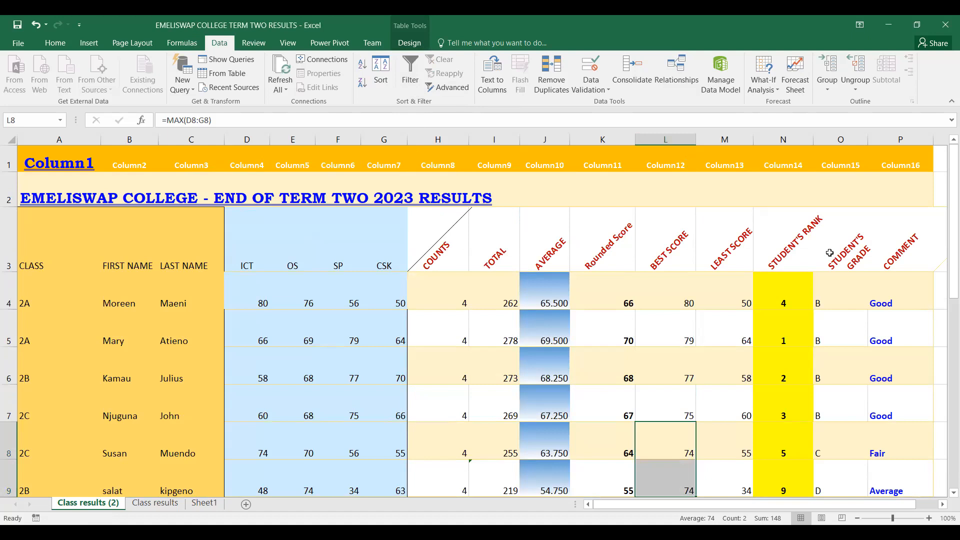
{"action": "left_click", "coordinate": [863, 76]}
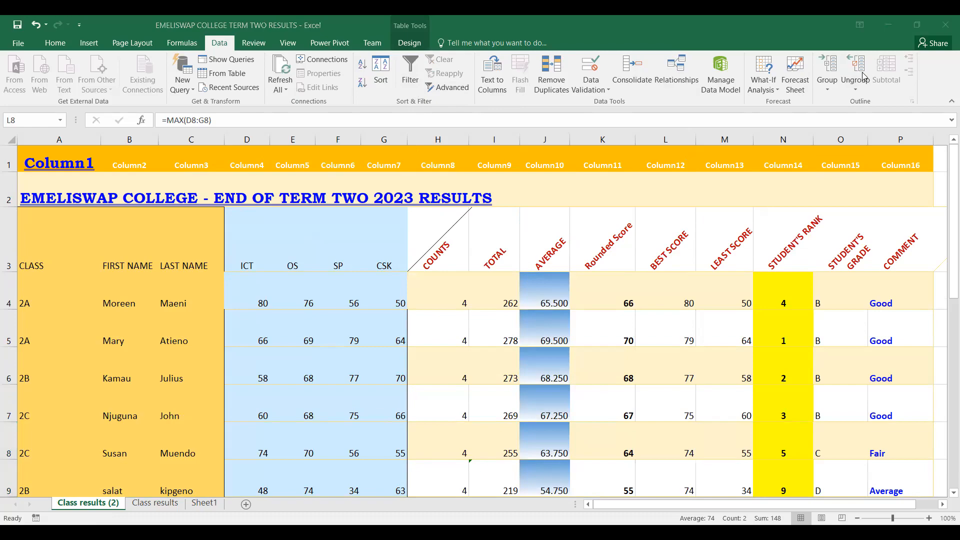
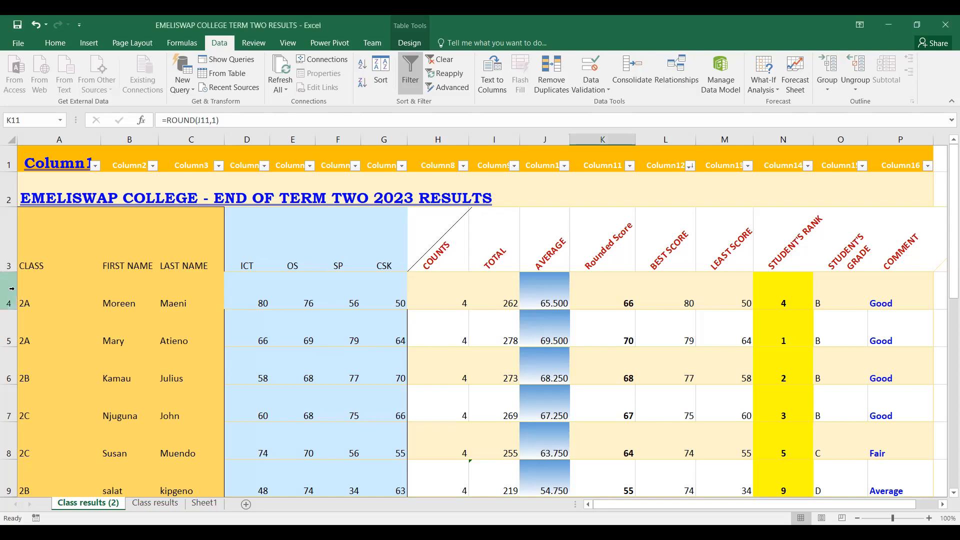
- Select all student records from row 4 down across columns A to P, and switch the table's filter off and on again
{"action": "left_click", "coordinate": [38, 292]}
{"action": "left_click_drag", "start_coordinate": [40, 301], "coordinate": [874, 386]}
{"action": "scroll", "coordinate": [874, 386], "scroll_direction": "down", "scroll_amount": 3}
{"action": "left_click_drag", "start_coordinate": [950, 283], "coordinate": [944, 151]}
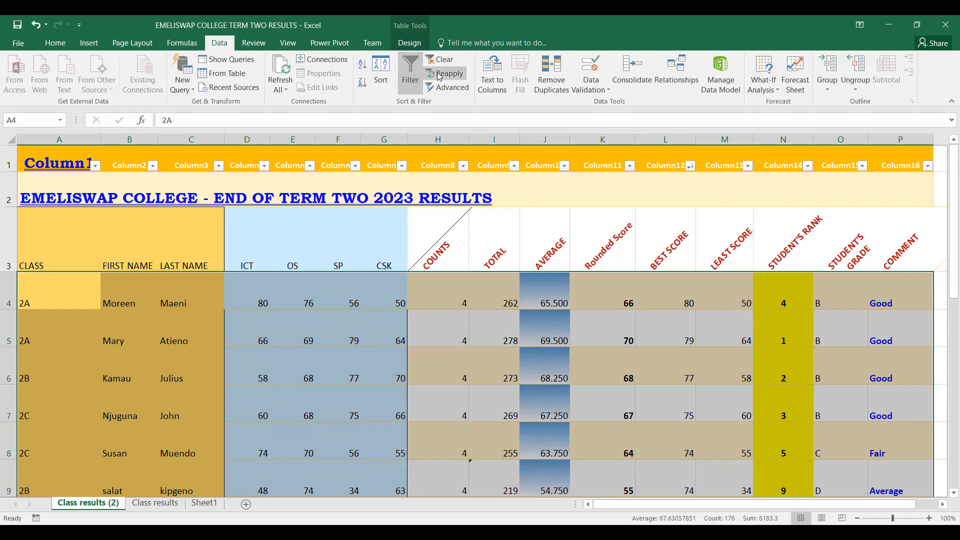
{"action": "left_click", "coordinate": [408, 80]}
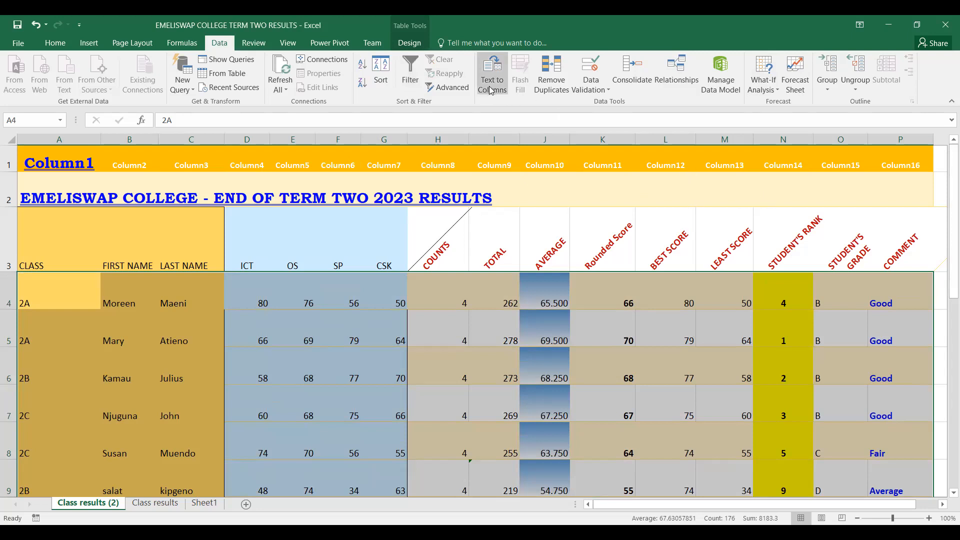
{"action": "left_click", "coordinate": [410, 81]}
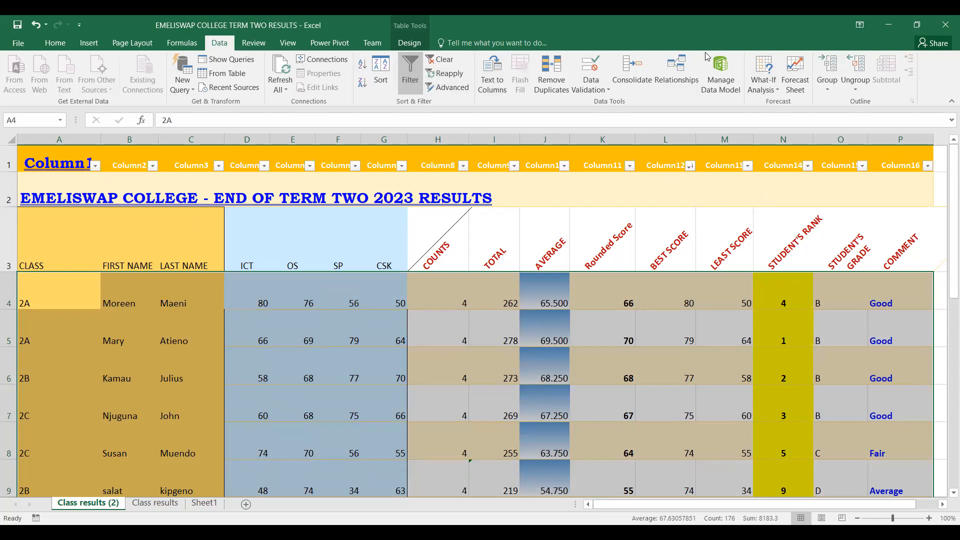
{"action": "mouse_move", "coordinate": [215, 128]}
{"action": "left_mouse_down"}
{"action": "mouse_move", "coordinate": [294, 200]}
{"action": "mouse_move", "coordinate": [950, 164]}
{"action": "mouse_move", "coordinate": [810, 160]}
{"action": "left_mouse_up"}
{"action": "mouse_move", "coordinate": [692, 167]}
{"action": "left_mouse_down"}
{"action": "mouse_move", "coordinate": [479, 142]}
{"action": "mouse_move", "coordinate": [231, 138]}
{"action": "mouse_move", "coordinate": [207, 127]}
{"action": "left_mouse_up"}
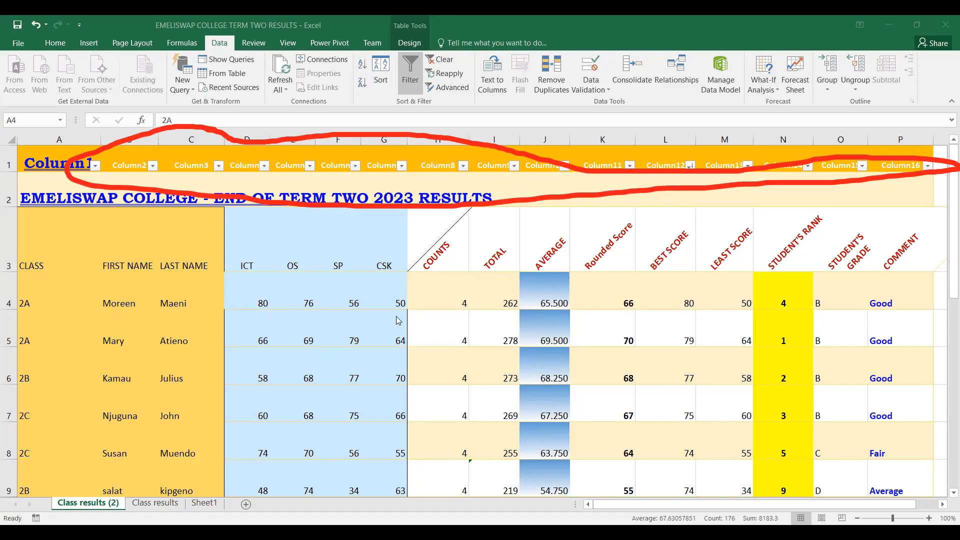
{"action": "left_click", "coordinate": [614, 53]}
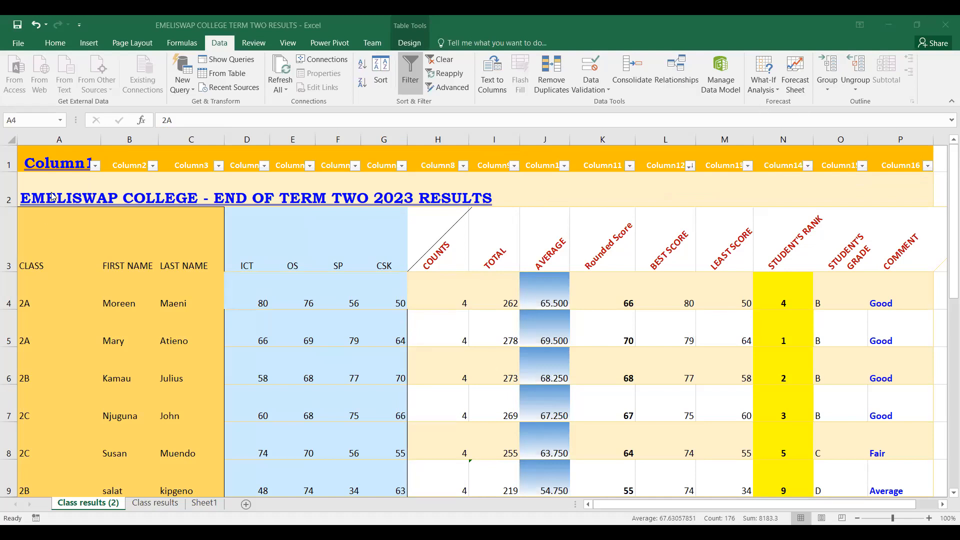
{"action": "left_click", "coordinate": [161, 236]}
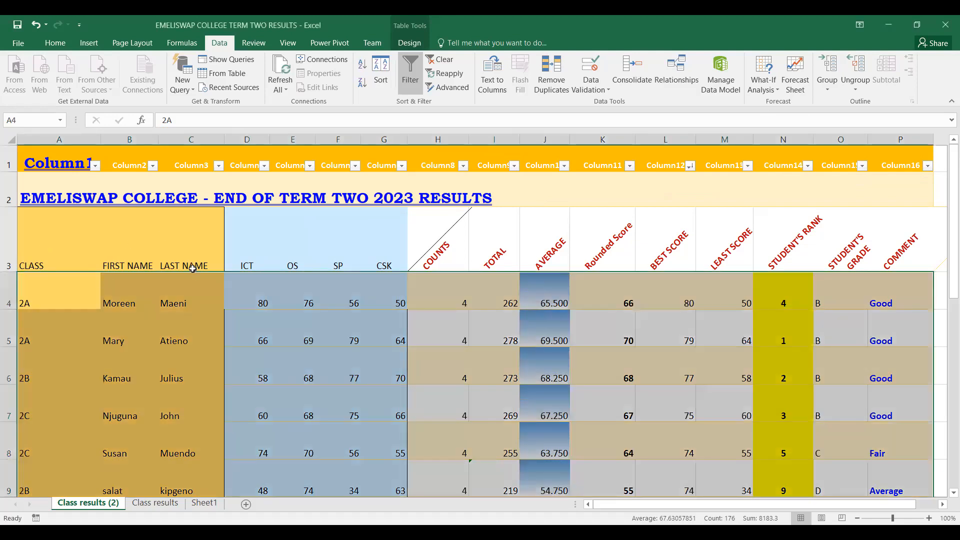
{"action": "scroll", "coordinate": [192, 268], "scroll_direction": "down", "scroll_amount": 2}
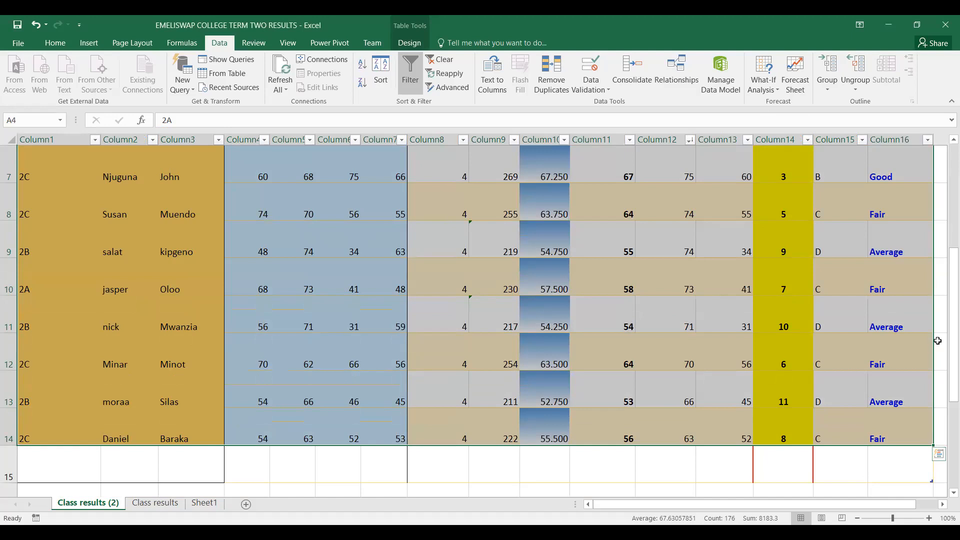
{"action": "scroll", "coordinate": [934, 330], "scroll_direction": "up", "scroll_amount": 1}
{"action": "scroll", "coordinate": [935, 330], "scroll_direction": "up", "scroll_amount": 2}
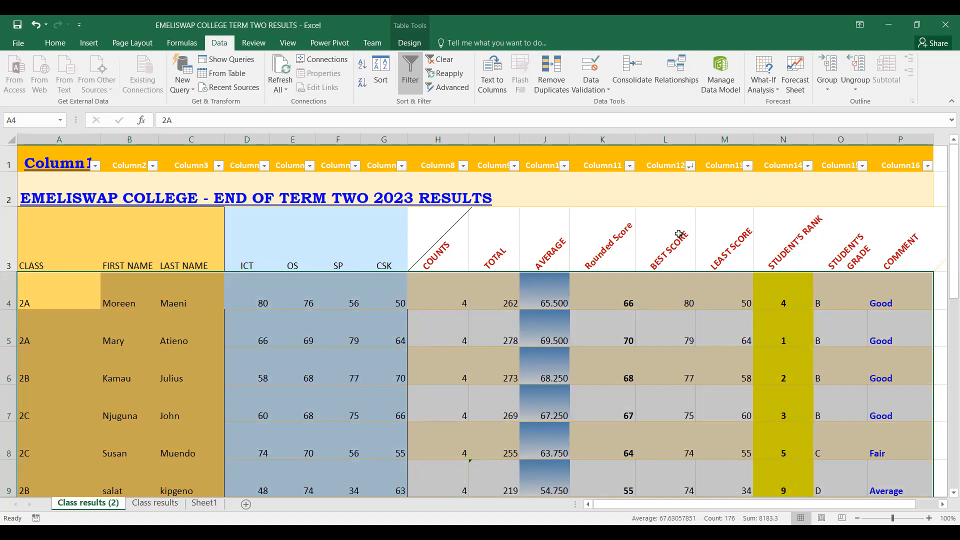
- Start a custom number filter on Column12 (BEST SCORE) for values greater than or equal to 65
{"action": "left_click", "coordinate": [690, 166]}
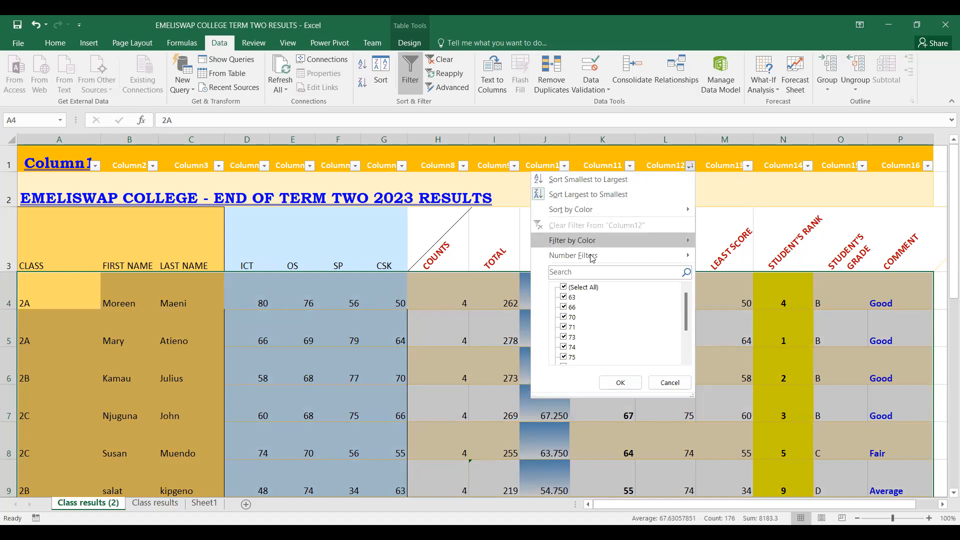
{"action": "mouse_move", "coordinate": [594, 259]}
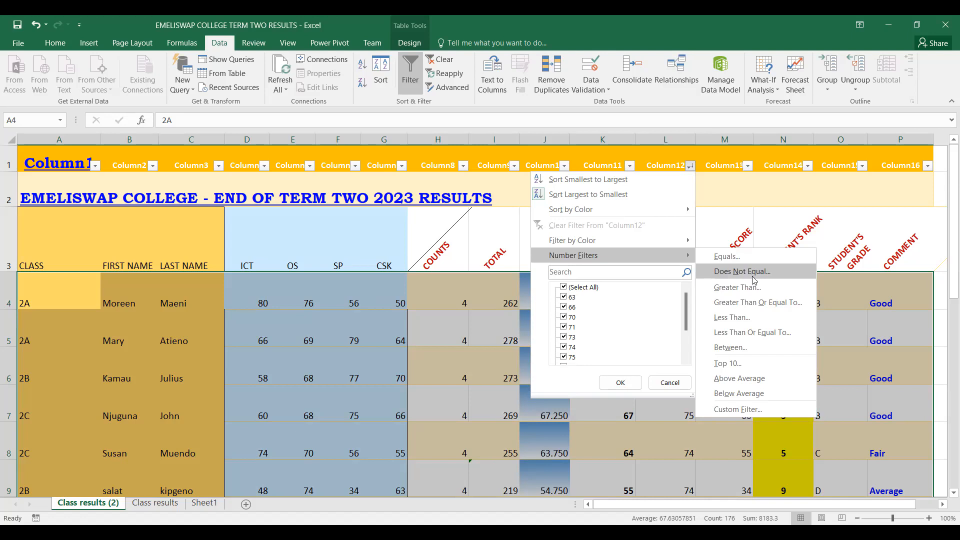
{"action": "left_click", "coordinate": [778, 305]}
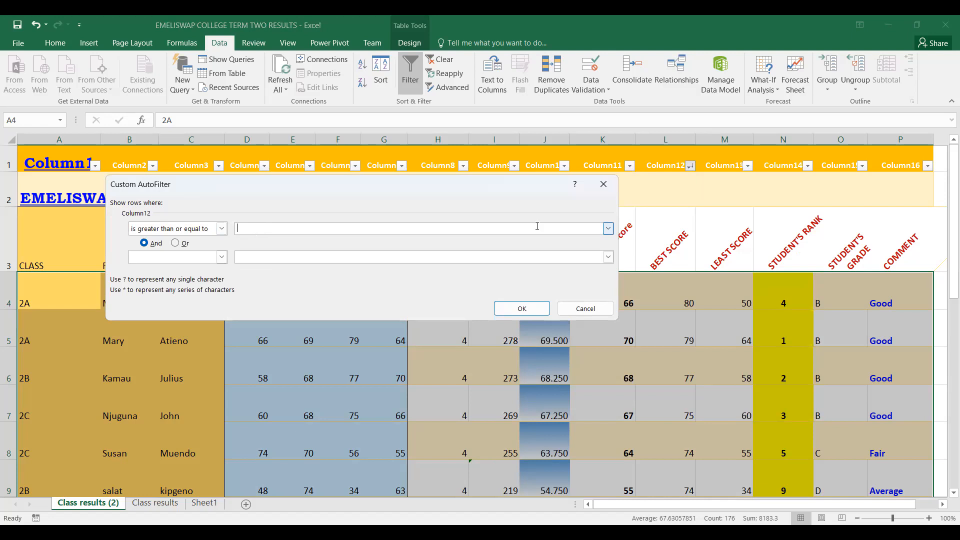
{"action": "left_click", "coordinate": [609, 229]}
{"action": "left_click_drag", "start_coordinate": [609, 250], "coordinate": [608, 270]}
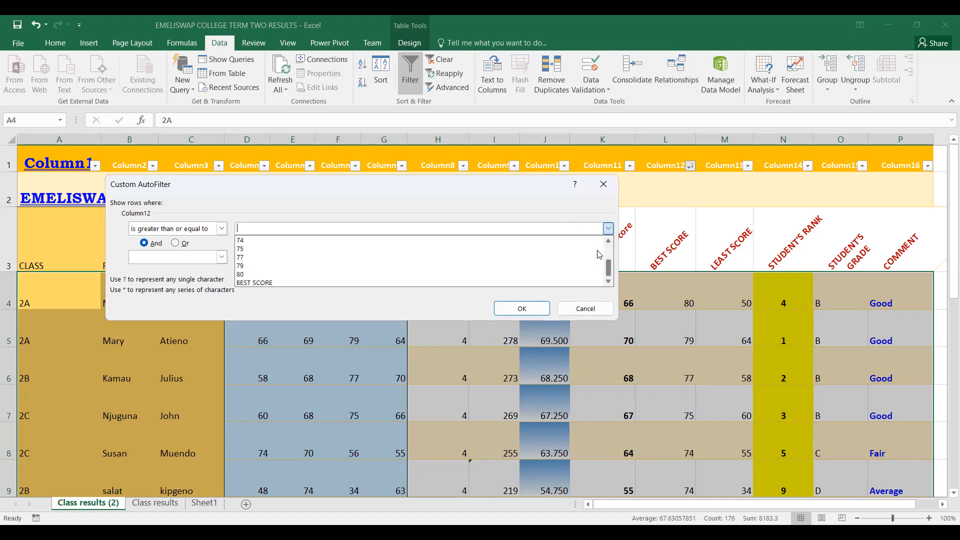
{"action": "left_click", "coordinate": [253, 227]}
{"action": "type", "text": "65"}
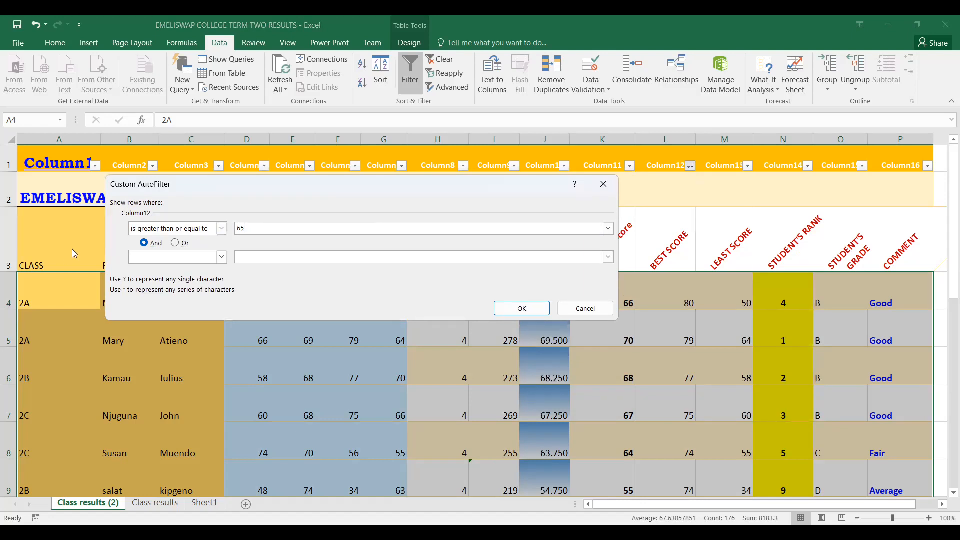
- Add an And condition of less than 80 to the Column12 filter and apply it
{"action": "left_click", "coordinate": [145, 243]}
{"action": "left_click", "coordinate": [222, 257]}
{"action": "left_click_drag", "start_coordinate": [221, 279], "coordinate": [218, 293]}
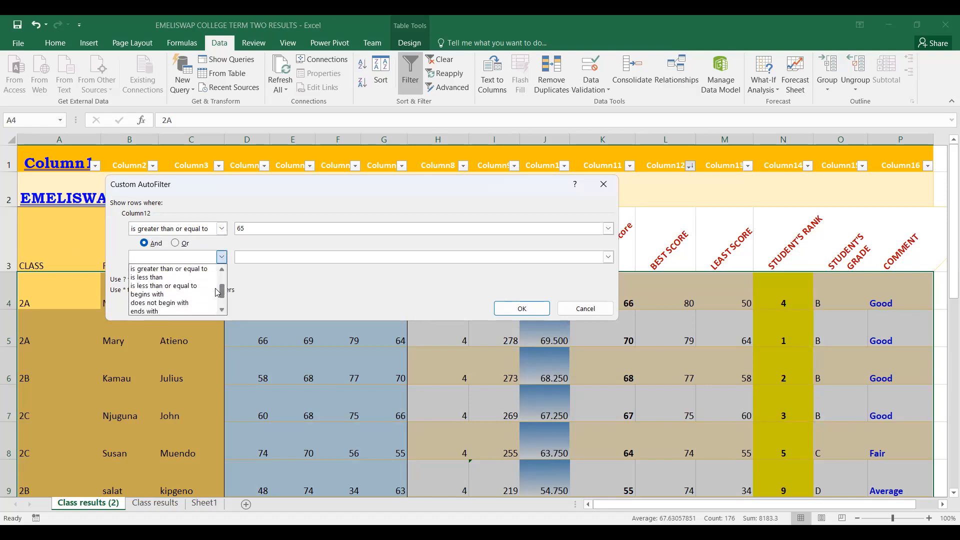
{"action": "left_click", "coordinate": [159, 278]}
{"action": "left_click", "coordinate": [267, 258]}
{"action": "type", "text": "80"}
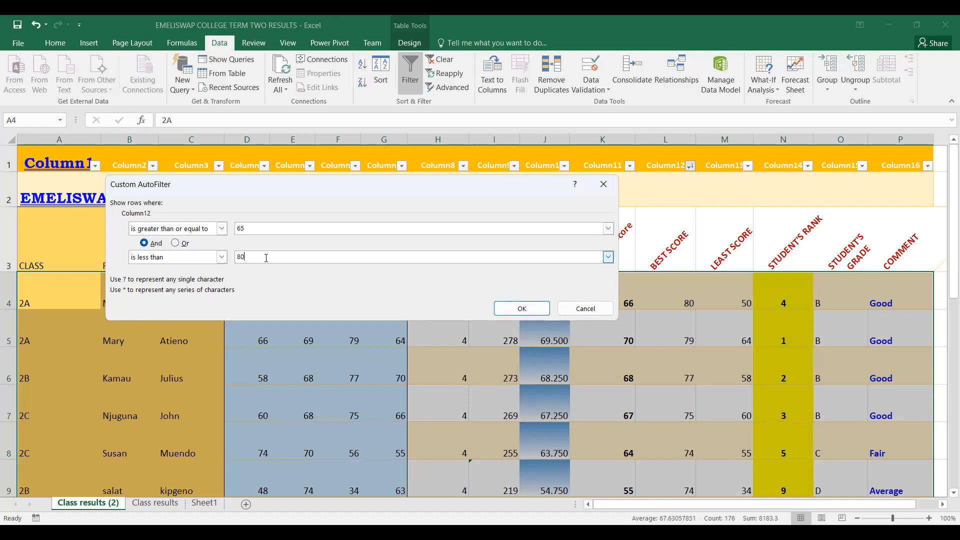
{"action": "left_click", "coordinate": [254, 230]}
{"action": "left_click", "coordinate": [523, 308]}
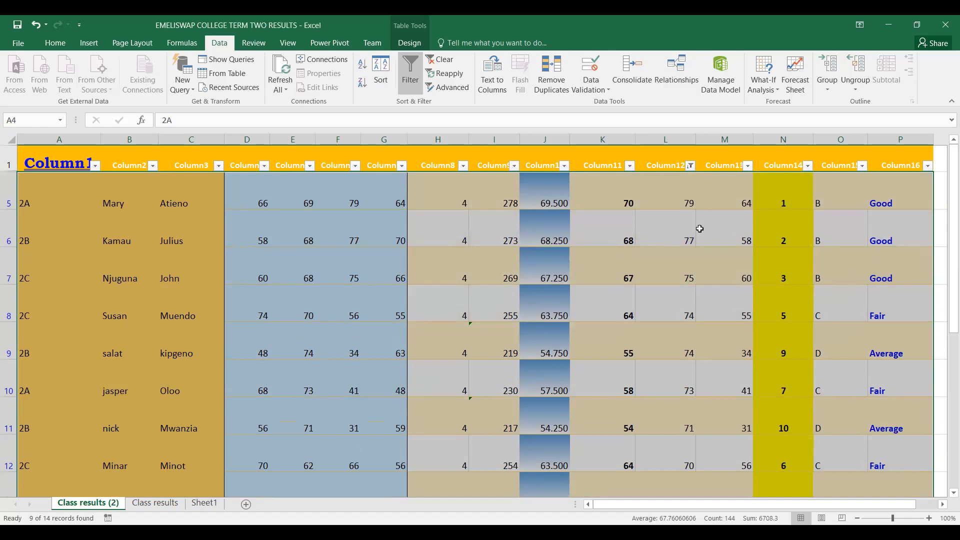
- Select the filtered best scores in L5:L12 for review and undo the Column12 filter
{"action": "left_click_drag", "start_coordinate": [676, 194], "coordinate": [700, 477]}
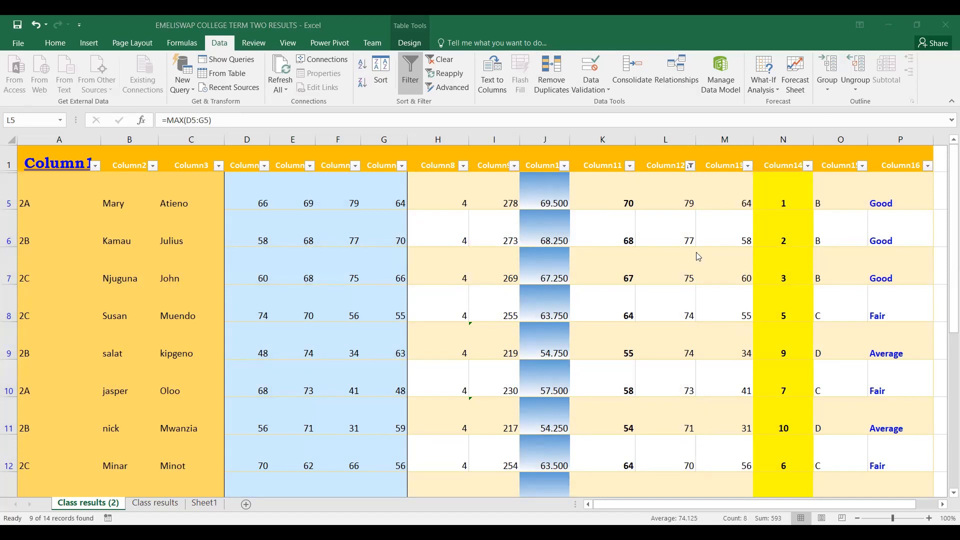
{"action": "left_click", "coordinate": [37, 29]}
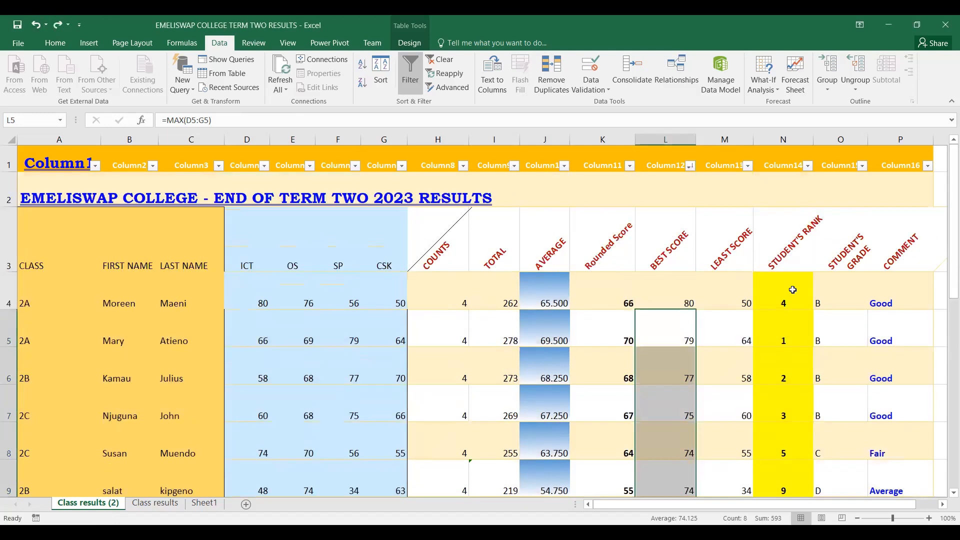
{"action": "scroll", "coordinate": [793, 287], "scroll_direction": "down", "scroll_amount": 2}
{"action": "scroll", "coordinate": [791, 286], "scroll_direction": "up", "scroll_amount": 2}
- Look over the full student list, checking LEAST SCORE cell M5, the Rounded Score heading in K3 and the formula in K4
{"action": "left_click", "coordinate": [722, 326]}
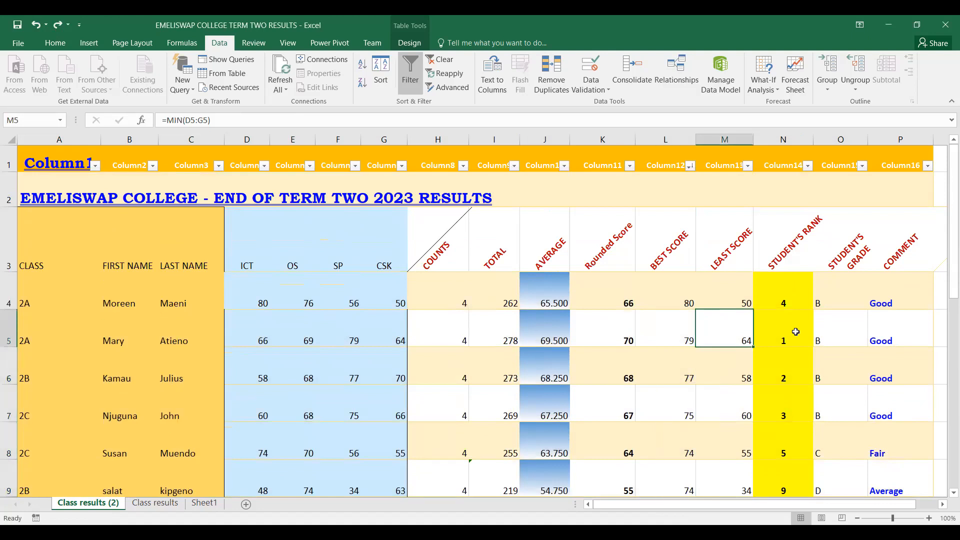
{"action": "scroll", "coordinate": [795, 331], "scroll_direction": "down", "scroll_amount": 1}
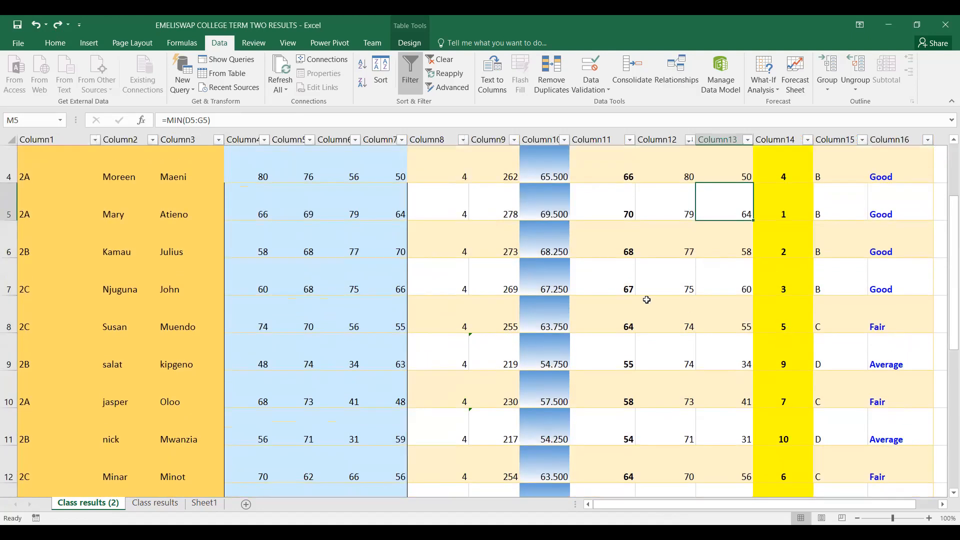
{"action": "scroll", "coordinate": [622, 300], "scroll_direction": "up", "scroll_amount": 1}
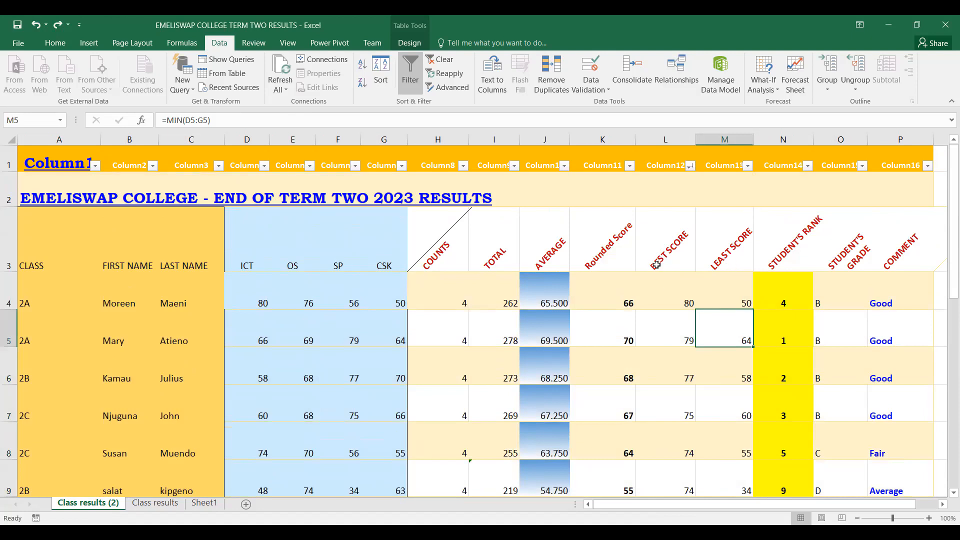
{"action": "scroll", "coordinate": [658, 259], "scroll_direction": "down", "scroll_amount": 3}
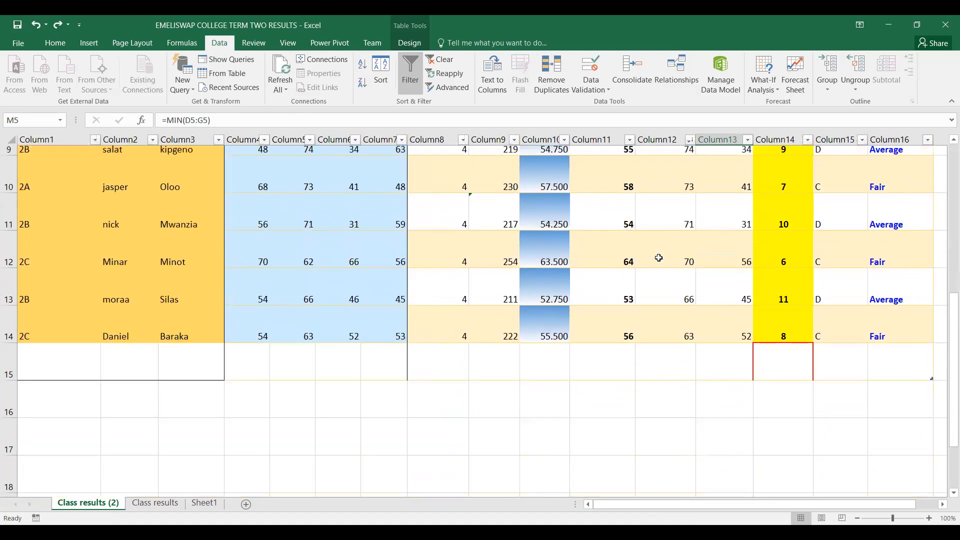
{"action": "scroll", "coordinate": [655, 250], "scroll_direction": "up", "scroll_amount": 2}
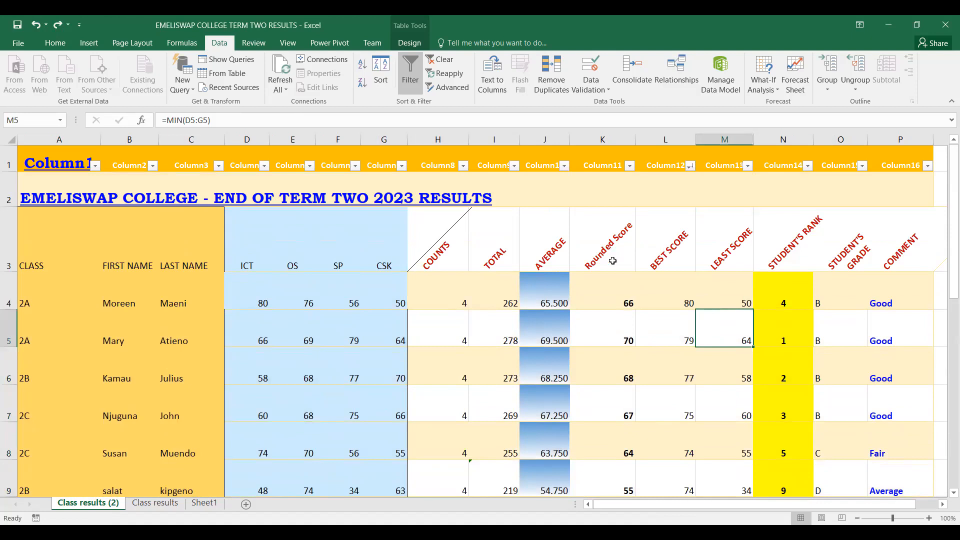
{"action": "left_click", "coordinate": [613, 257]}
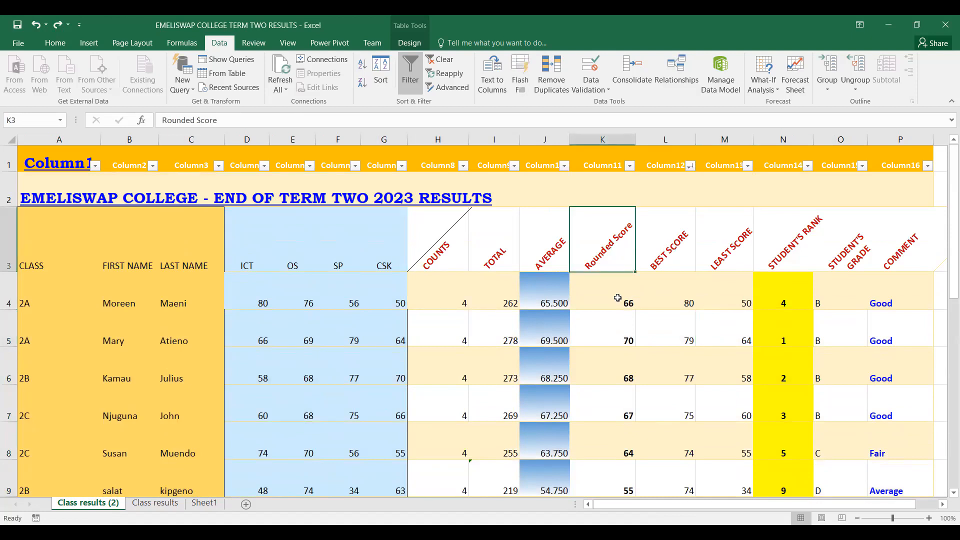
{"action": "left_click", "coordinate": [613, 299]}
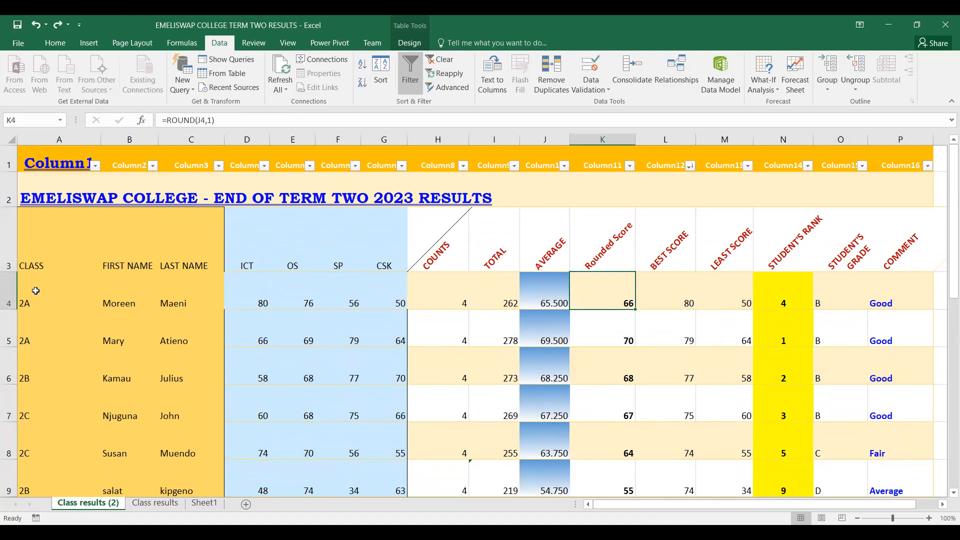
- Select all student records in A4:P14 and switch the table's filter off and on again
{"action": "left_click_drag", "start_coordinate": [28, 290], "coordinate": [442, 382]}
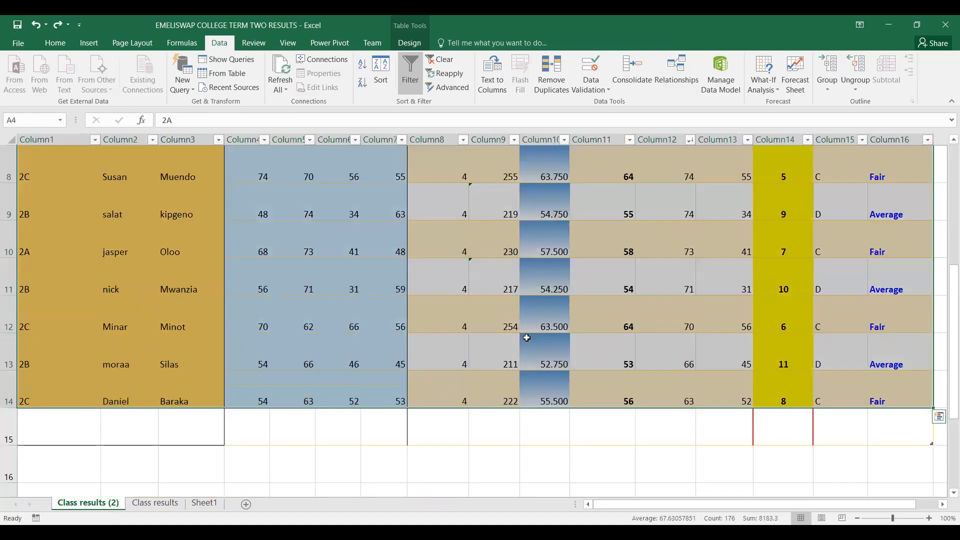
{"action": "scroll", "coordinate": [526, 338], "scroll_direction": "up", "scroll_amount": 3}
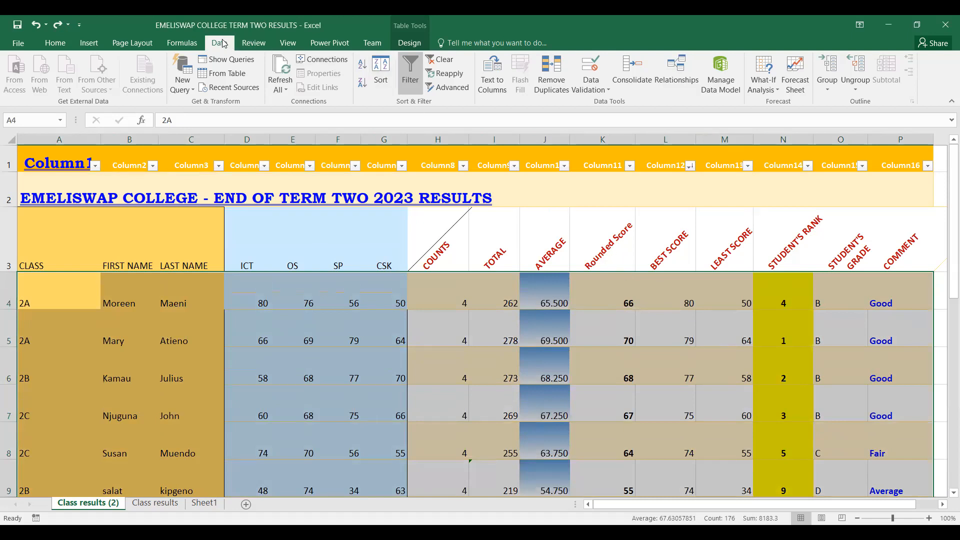
{"action": "left_click", "coordinate": [408, 66]}
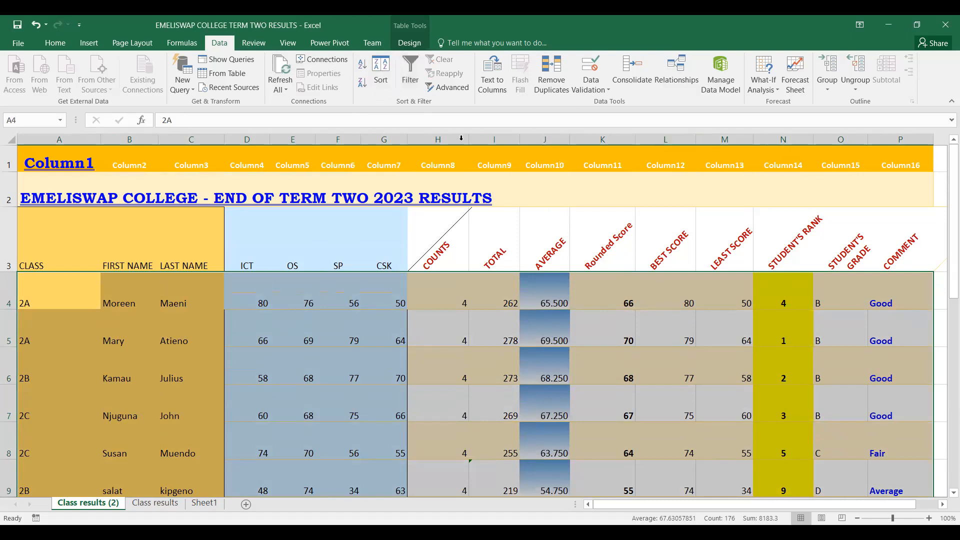
{"action": "left_click", "coordinate": [413, 81]}
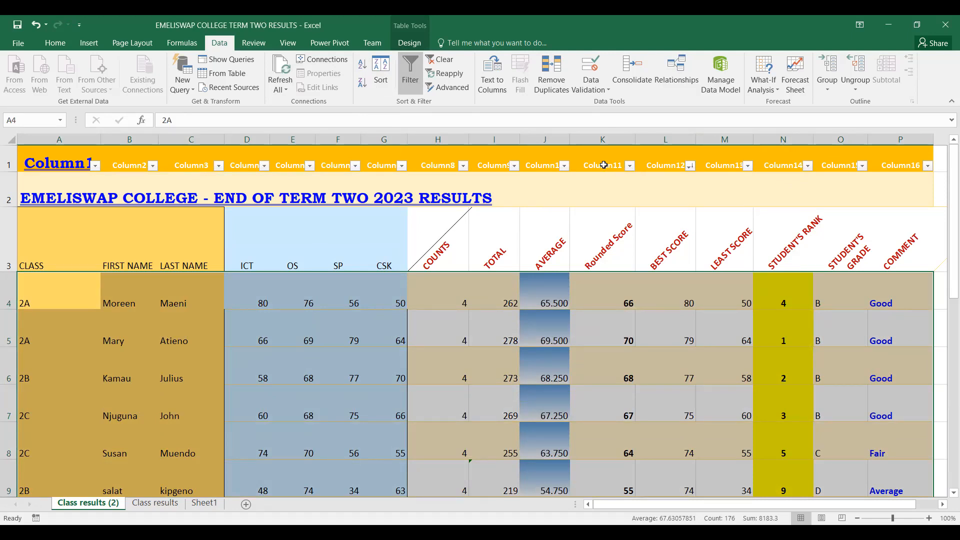
- Start a custom number filter on Column11 (Rounded Score) for values greater than or equal to 70
{"action": "left_click", "coordinate": [629, 165]}
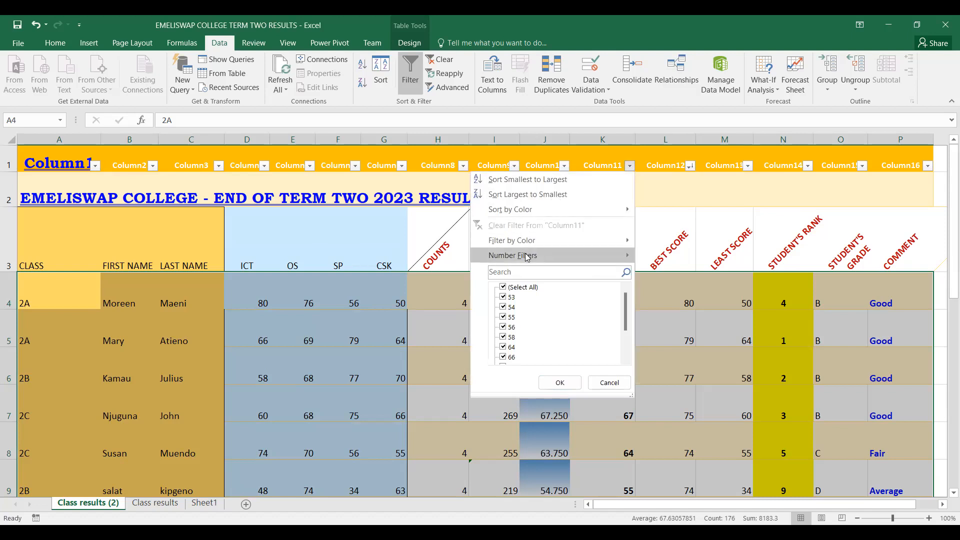
{"action": "mouse_move", "coordinate": [526, 257]}
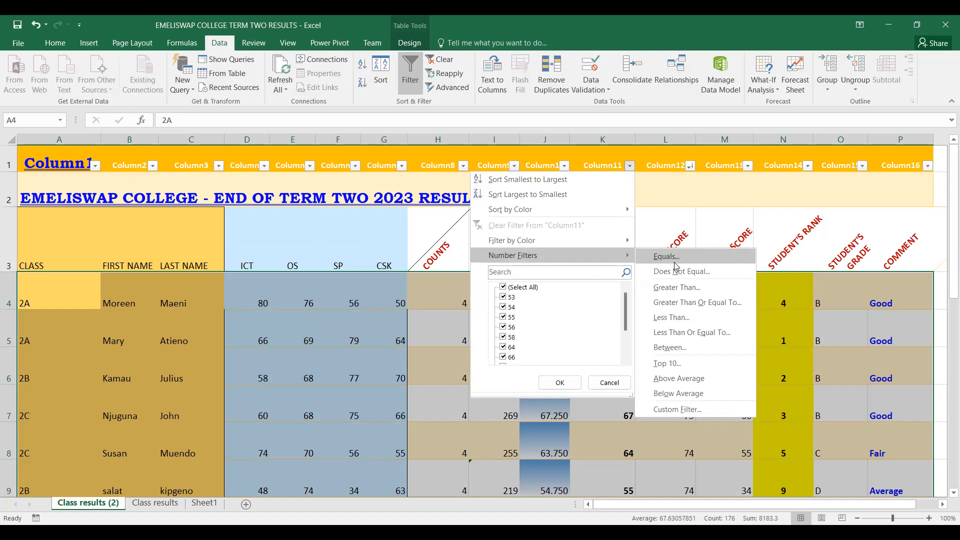
{"action": "left_click", "coordinate": [694, 302]}
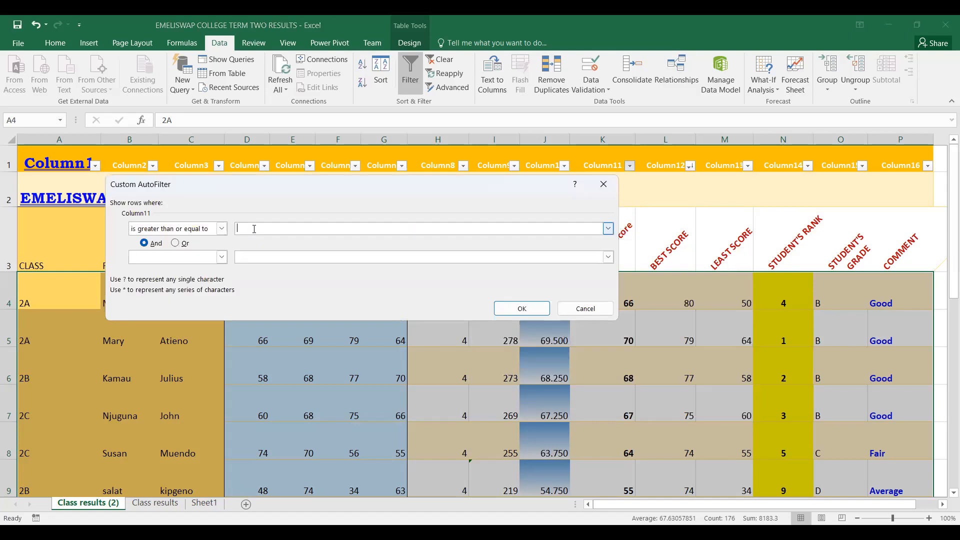
{"action": "type", "text": "70"}
- Add an And condition of less than or equal to 100 to the Column11 filter and apply it
{"action": "left_click", "coordinate": [221, 256]}
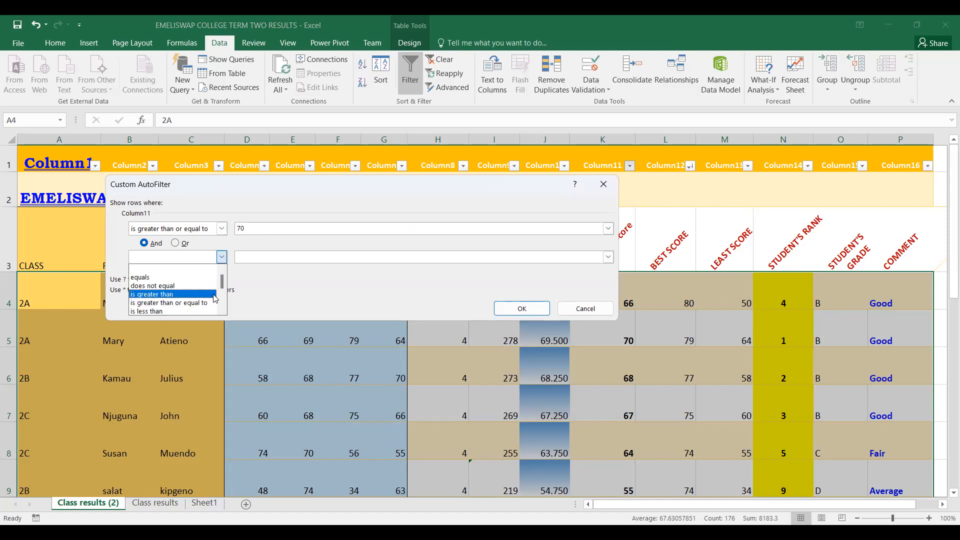
{"action": "left_click_drag", "start_coordinate": [223, 283], "coordinate": [222, 289]}
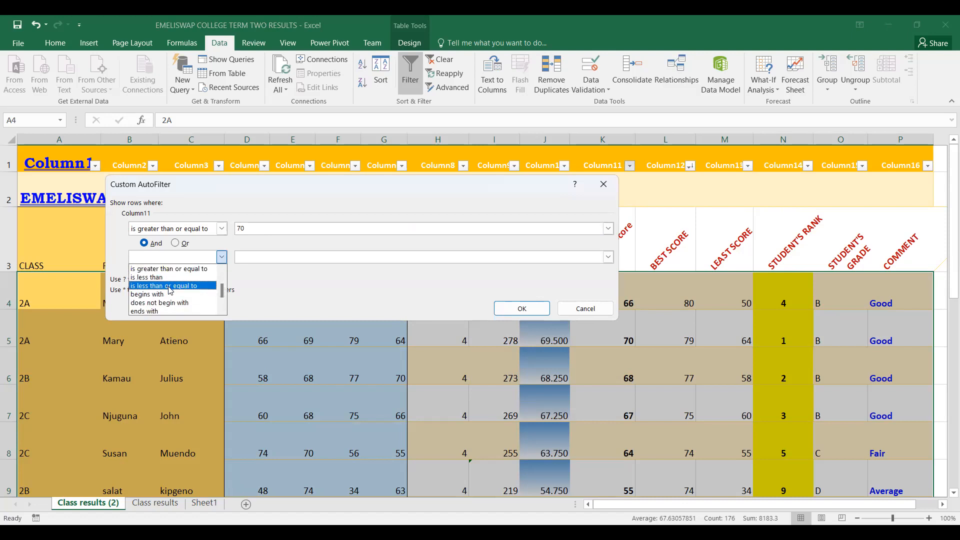
{"action": "left_click", "coordinate": [184, 286]}
{"action": "left_click", "coordinate": [240, 253]}
{"action": "type", "text": "100"}
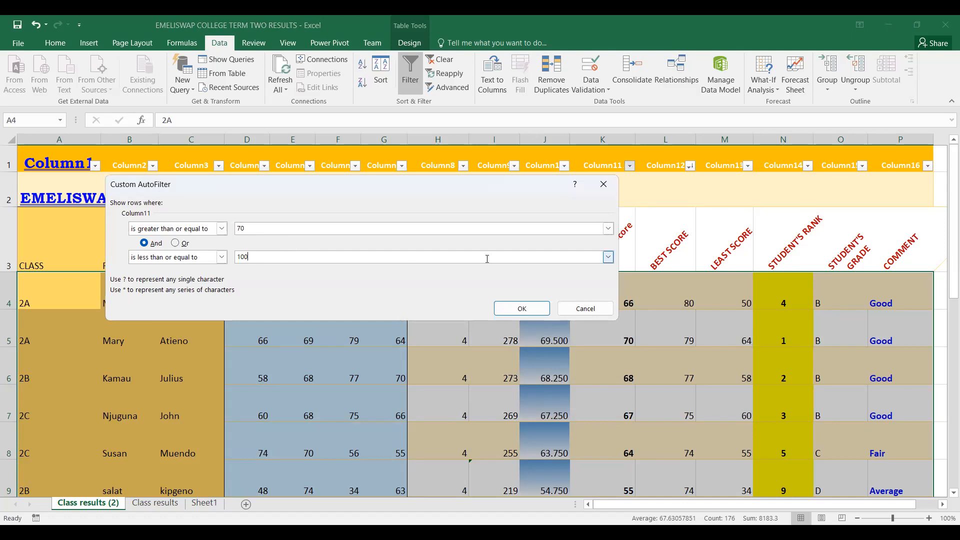
{"action": "left_click", "coordinate": [524, 306]}
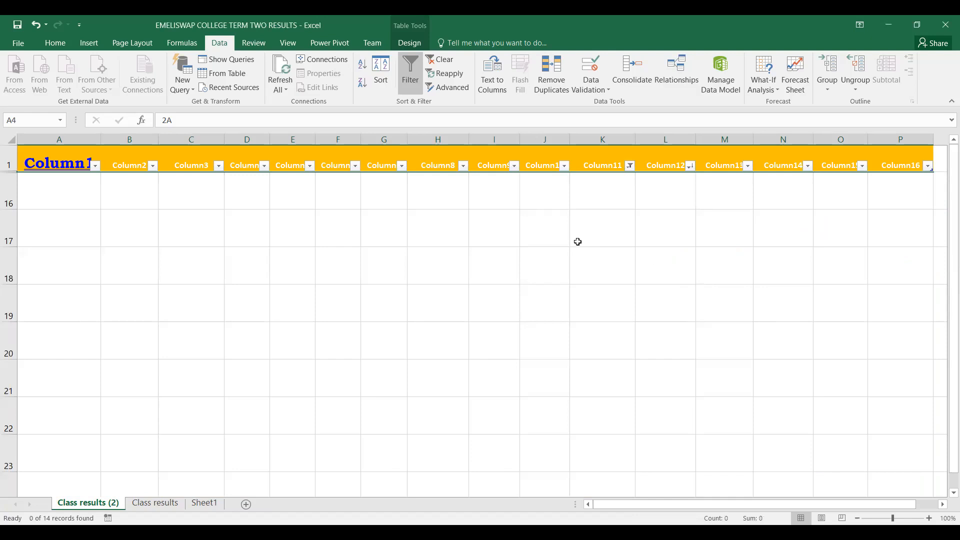
- Undo the Column11 filter, select STUDENT'S RANK cell N5 and look over the student records
{"action": "left_click", "coordinate": [36, 25]}
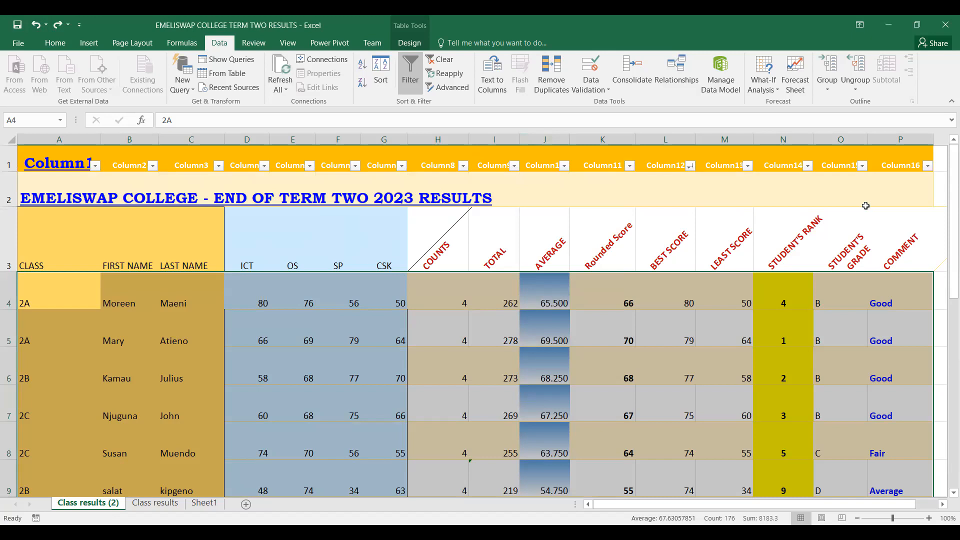
{"action": "left_click", "coordinate": [799, 321]}
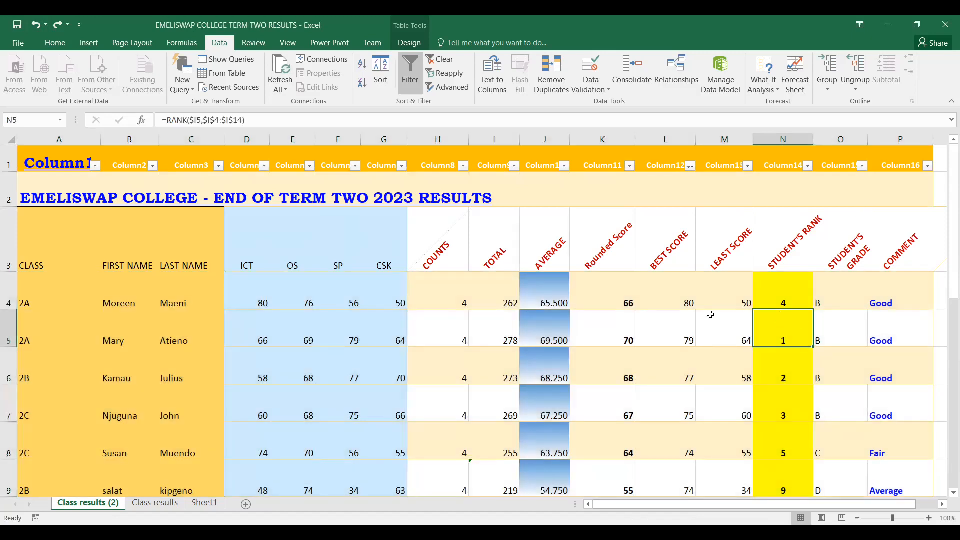
{"action": "scroll", "coordinate": [710, 316], "scroll_direction": "down", "scroll_amount": 2}
{"action": "scroll", "coordinate": [711, 314], "scroll_direction": "up", "scroll_amount": 2}
{"action": "scroll", "coordinate": [713, 315], "scroll_direction": "down", "scroll_amount": 1}
{"action": "scroll", "coordinate": [649, 299], "scroll_direction": "up", "scroll_amount": 1}
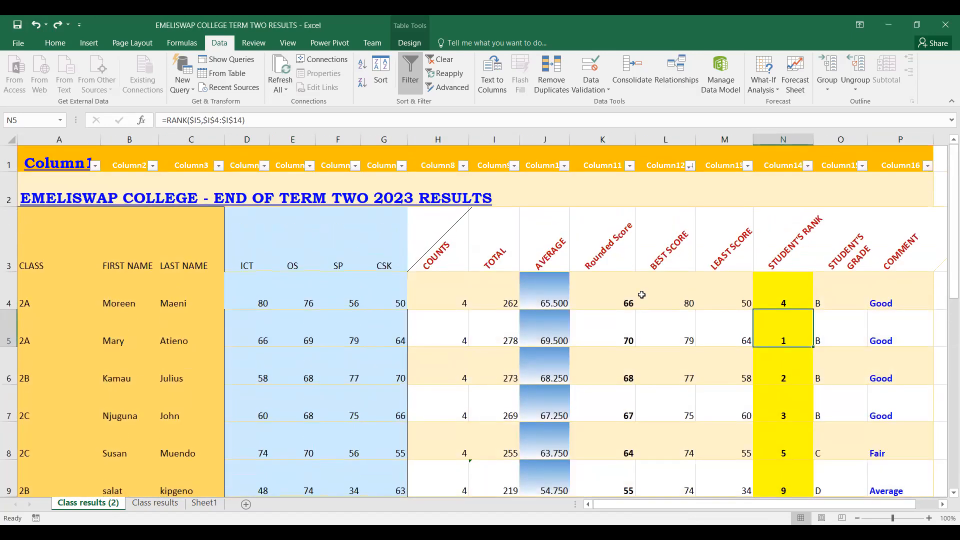
- Select the Rounded Score values in K4:K14 and look over the student records
{"action": "left_click", "coordinate": [615, 294]}
{"action": "left_click_drag", "start_coordinate": [614, 294], "coordinate": [613, 487]}
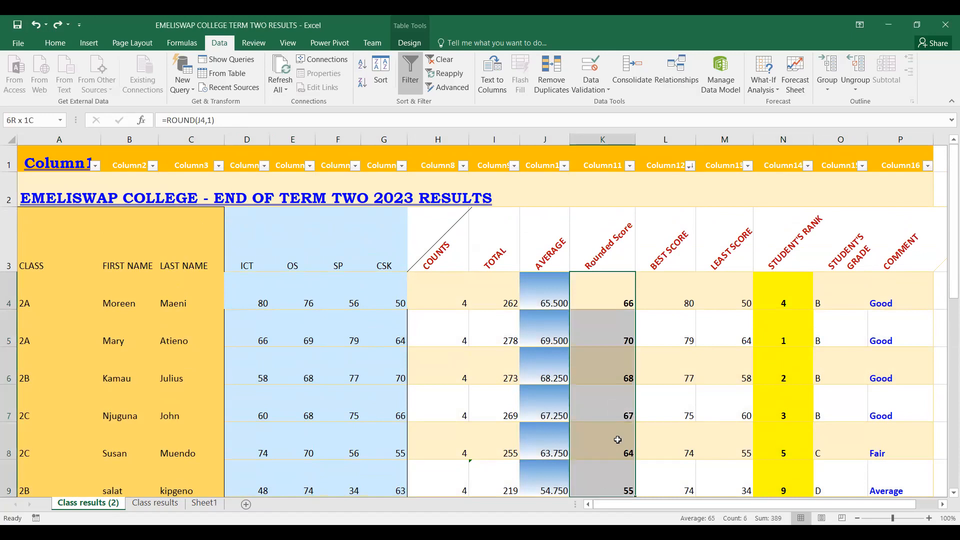
{"action": "left_click_drag", "start_coordinate": [618, 440], "coordinate": [608, 479]}
{"action": "scroll", "coordinate": [900, 329], "scroll_direction": "up", "scroll_amount": 2}
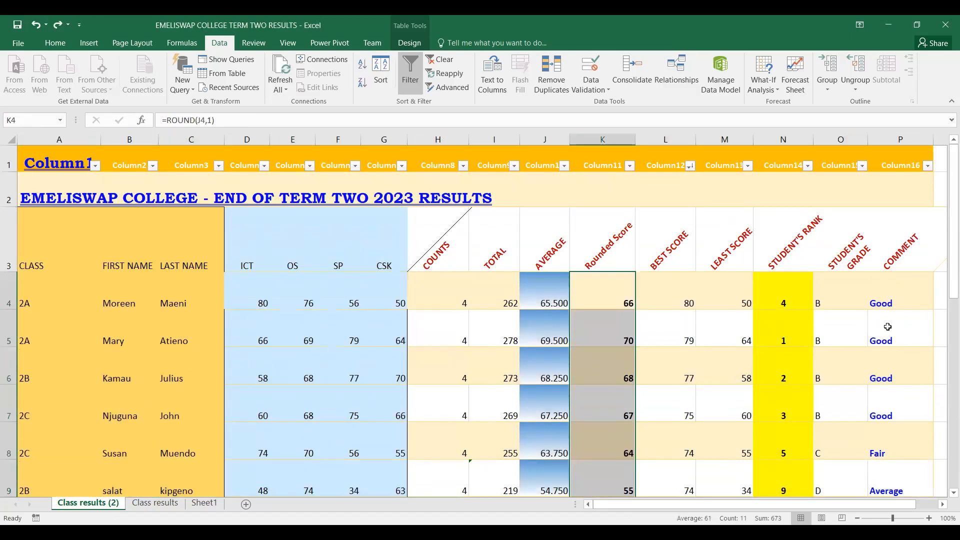
{"action": "scroll", "coordinate": [861, 322], "scroll_direction": "down", "scroll_amount": 1}
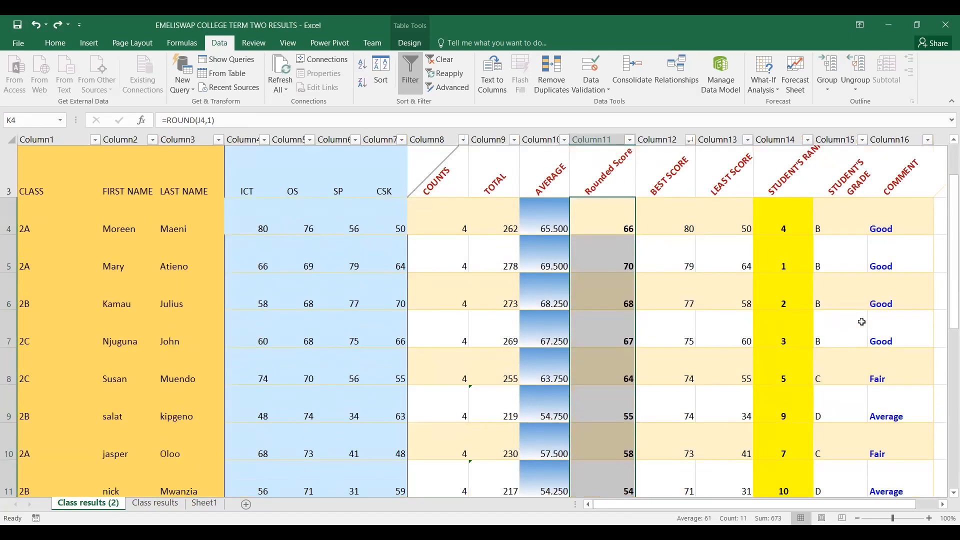
{"action": "scroll", "coordinate": [861, 322], "scroll_direction": "down", "scroll_amount": 1}
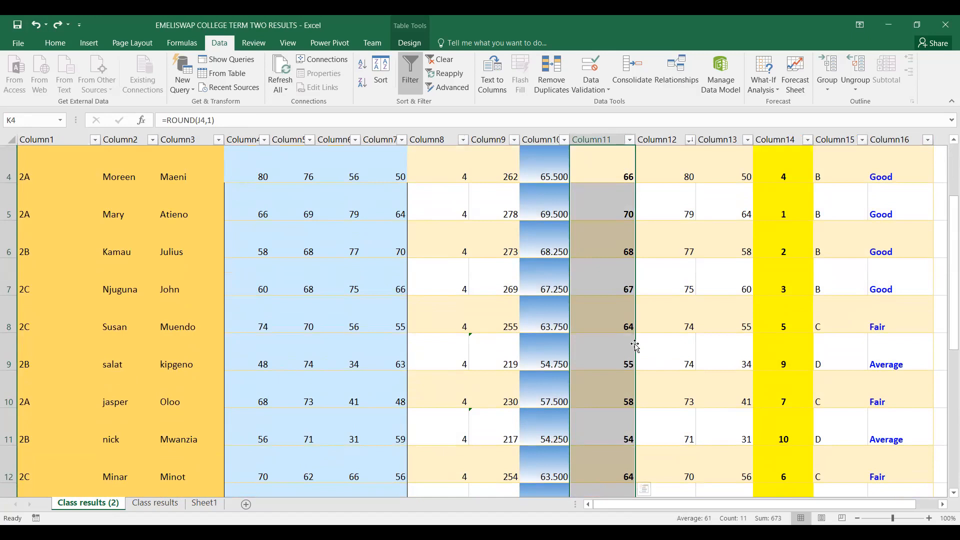
{"action": "scroll", "coordinate": [621, 325], "scroll_direction": "up", "scroll_amount": 1}
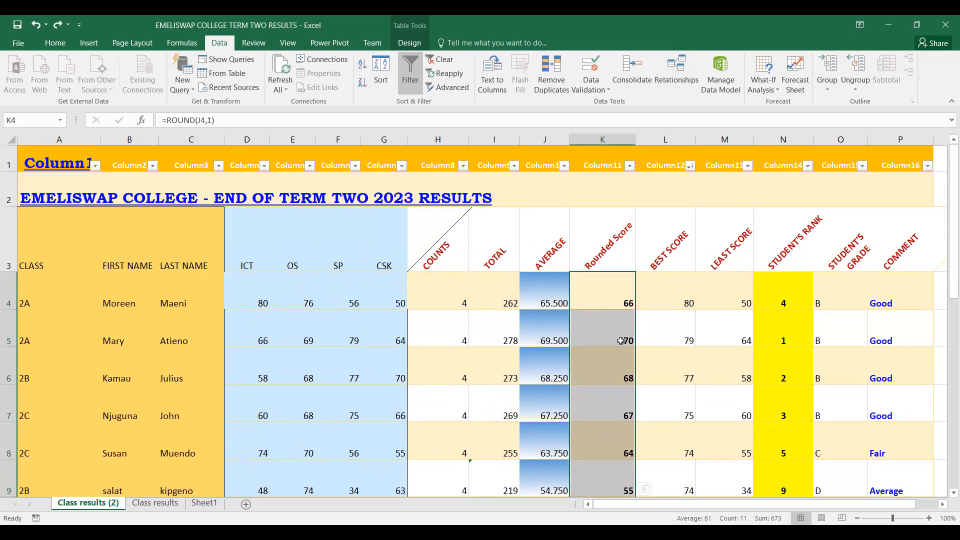
- Select Rounded Score cell K5 and compare it with the scores, ranks and grades in the other student rows
{"action": "left_click", "coordinate": [622, 341]}
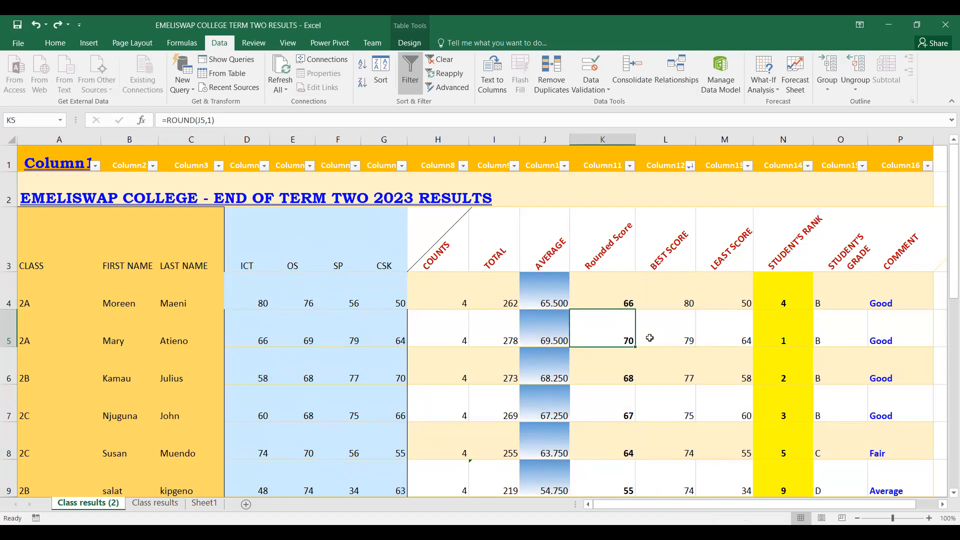
{"action": "scroll", "coordinate": [655, 339], "scroll_direction": "down", "scroll_amount": 1}
{"action": "scroll", "coordinate": [656, 339], "scroll_direction": "down", "scroll_amount": 2}
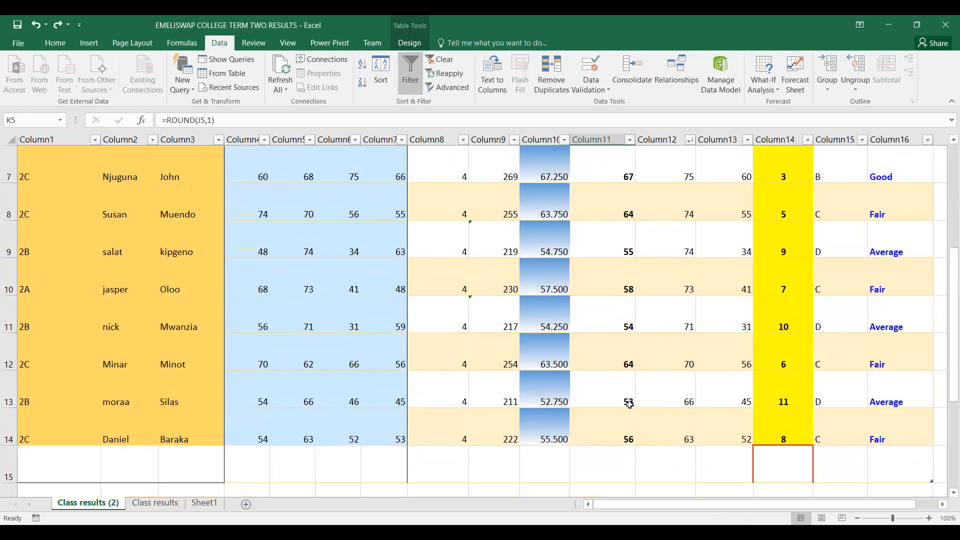
{"action": "scroll", "coordinate": [626, 340], "scroll_direction": "up", "scroll_amount": 3}
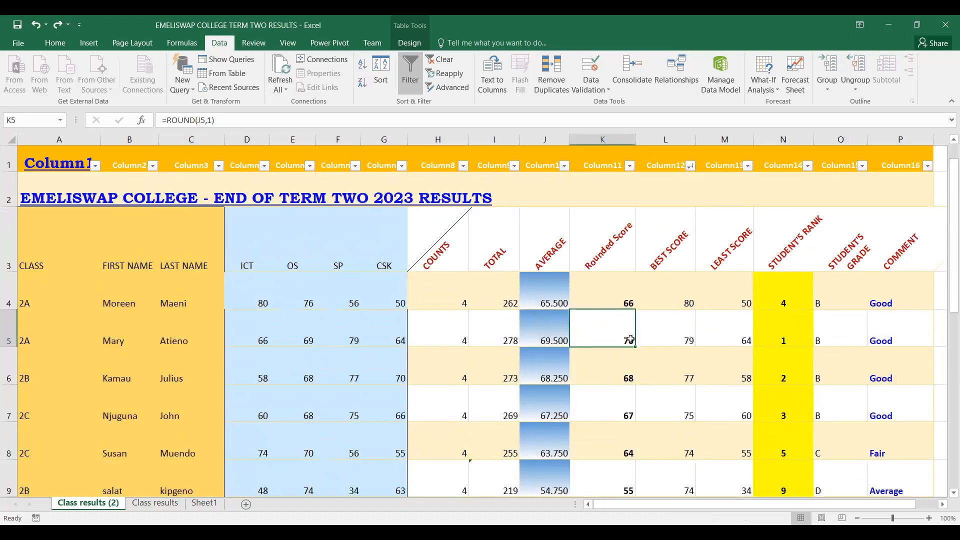
{"action": "scroll", "coordinate": [631, 337], "scroll_direction": "down", "scroll_amount": 3}
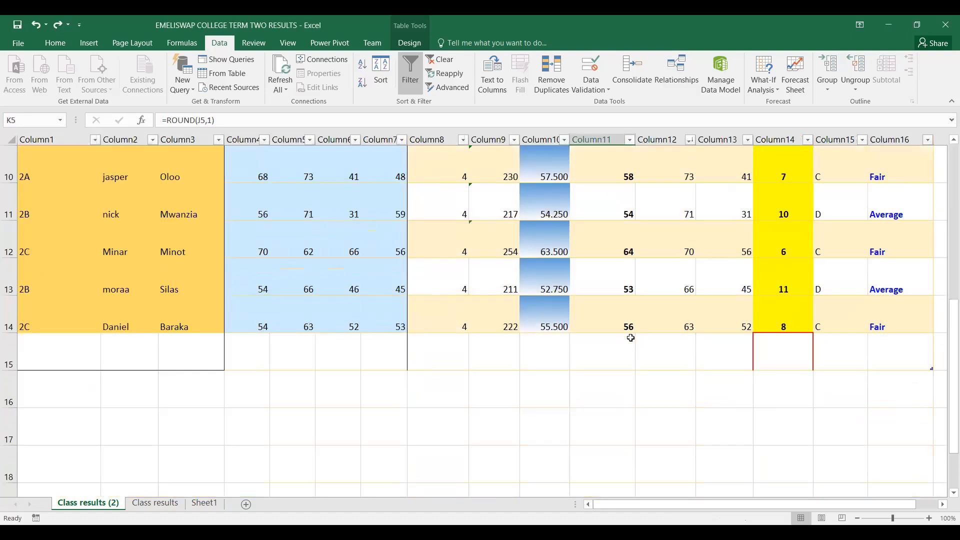
{"action": "scroll", "coordinate": [629, 338], "scroll_direction": "up", "scroll_amount": 3}
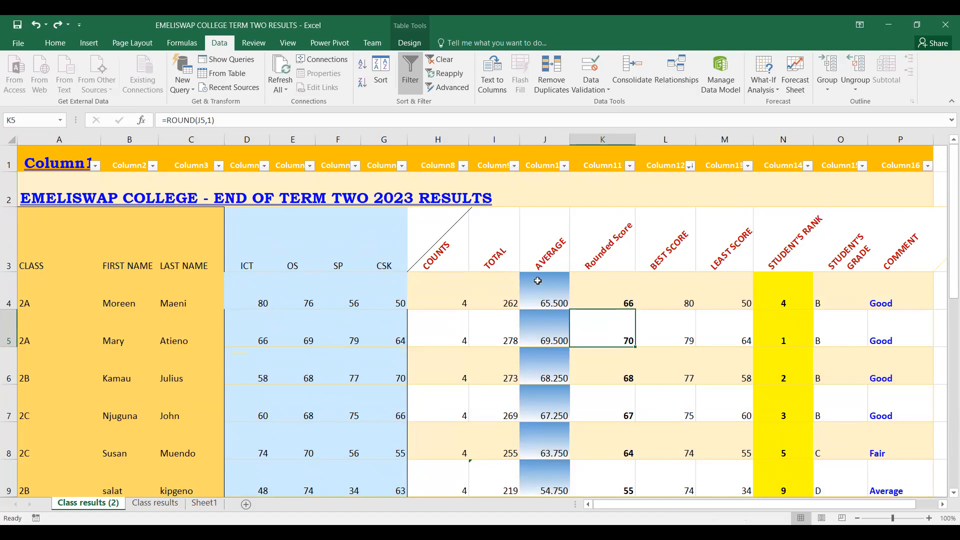
{"action": "scroll", "coordinate": [537, 281], "scroll_direction": "down", "scroll_amount": 2}
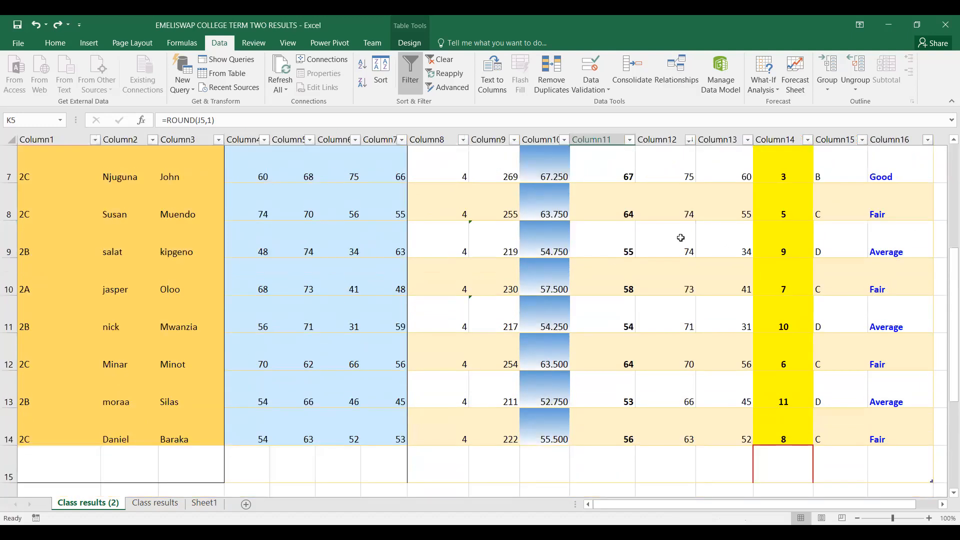
{"action": "scroll", "coordinate": [680, 237], "scroll_direction": "up", "scroll_amount": 1}
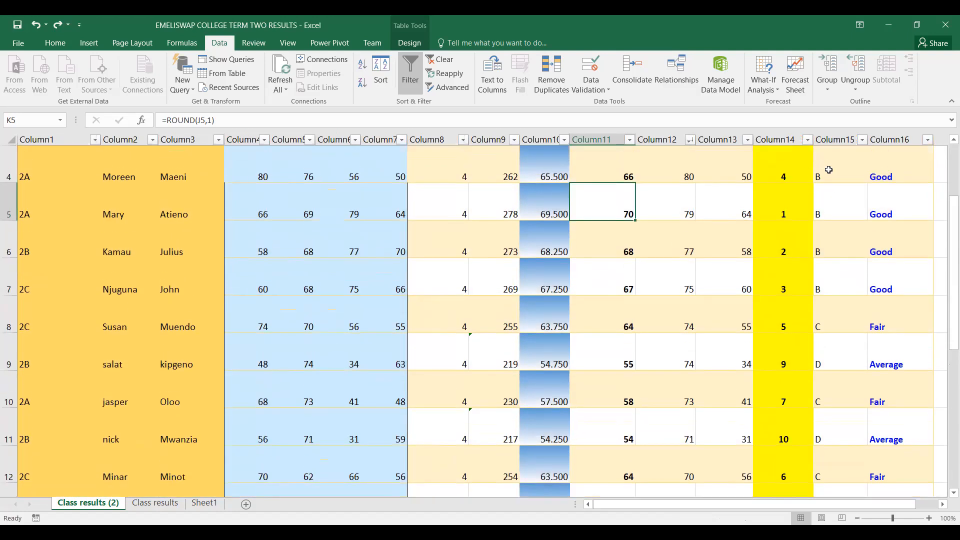
{"action": "scroll", "coordinate": [828, 176], "scroll_direction": "up", "scroll_amount": 1}
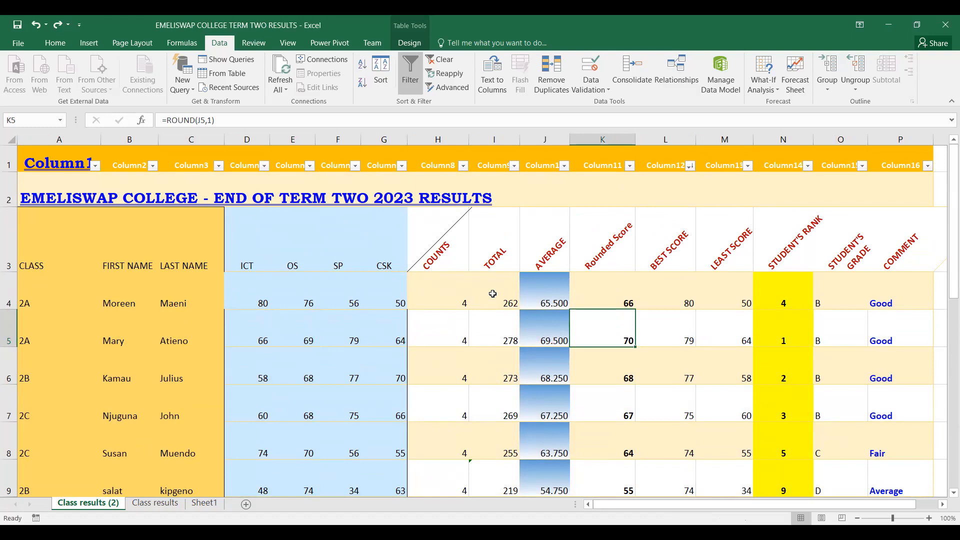
- Select TOTAL cell I4 and switch the table's filter off and on again
{"action": "left_click", "coordinate": [489, 295]}
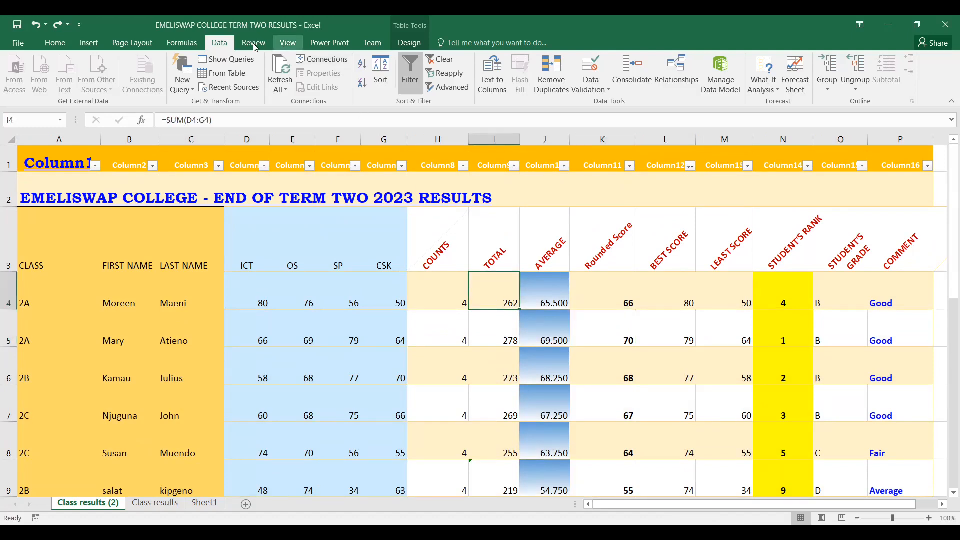
{"action": "left_click", "coordinate": [412, 83]}
{"action": "left_click", "coordinate": [412, 83]}
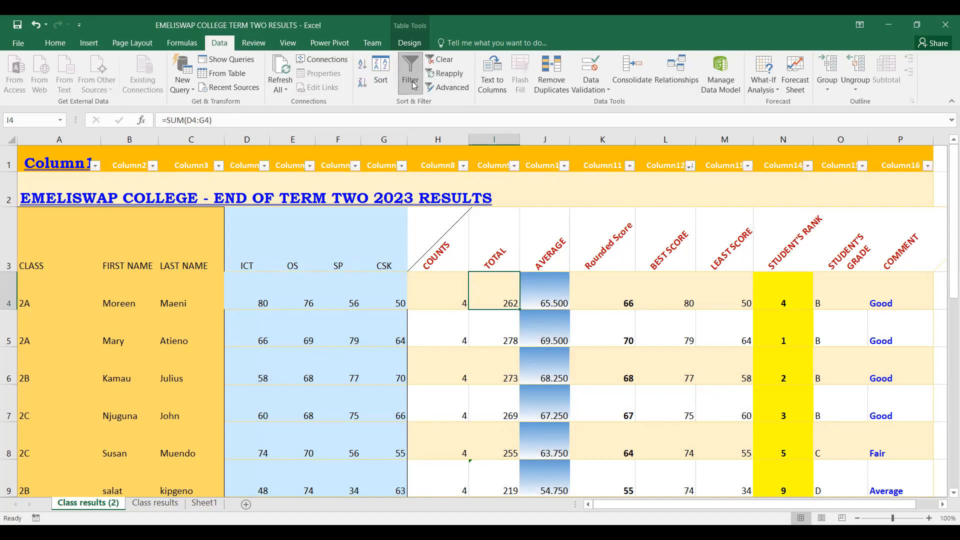
- Start a custom number filter on Column9 (TOTAL) for values greater than 260
{"action": "left_click", "coordinate": [513, 165]}
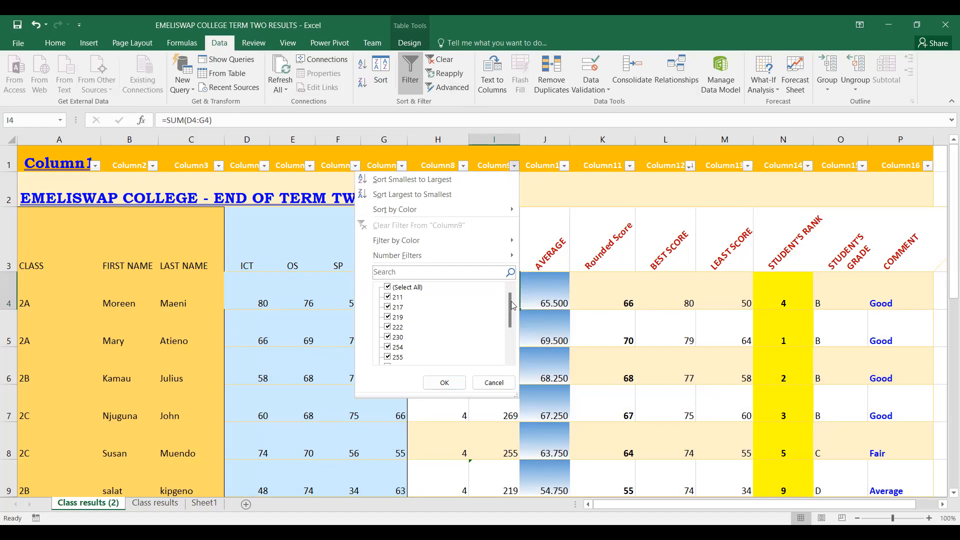
{"action": "mouse_move", "coordinate": [457, 257]}
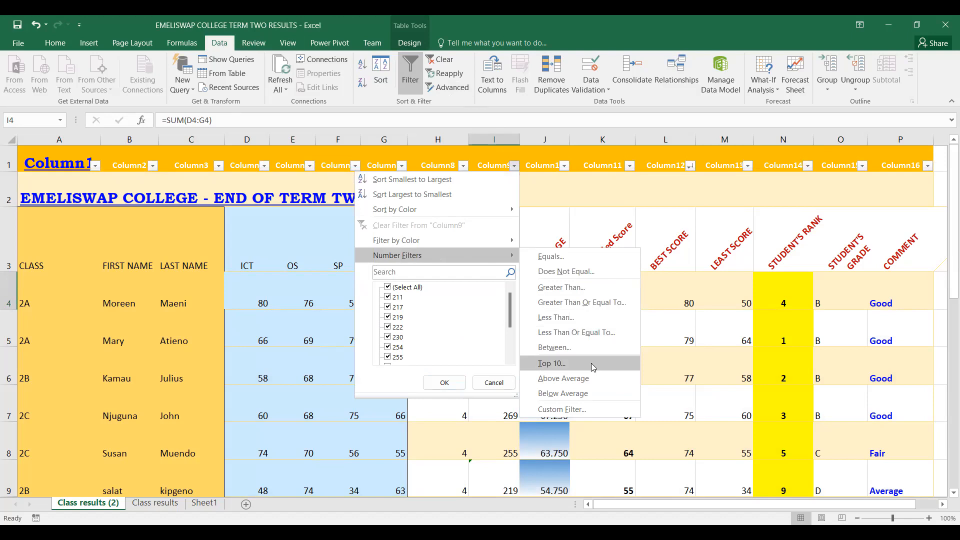
{"action": "left_click", "coordinate": [629, 293]}
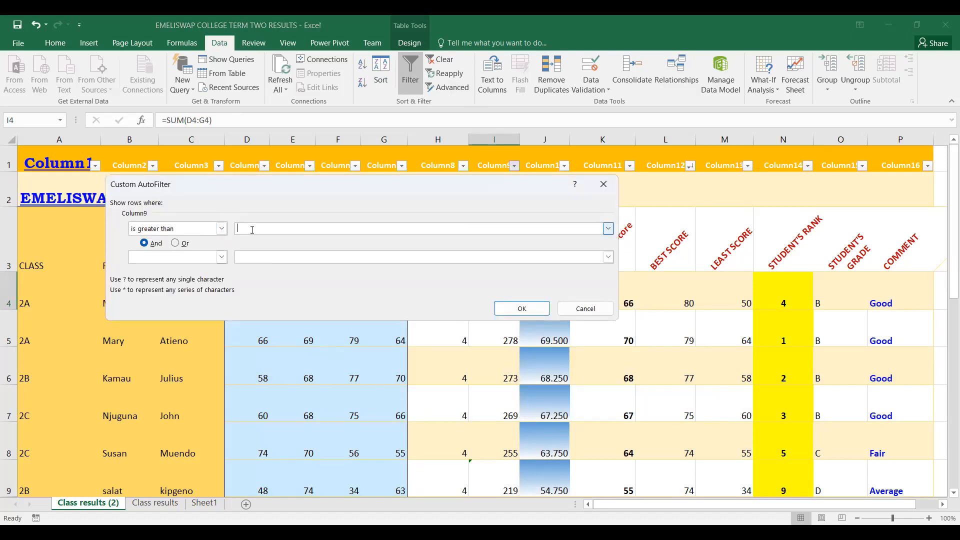
{"action": "type", "text": "260"}
- Add an And condition of less than or equal to 400 to the Column9 filter and apply it
{"action": "left_click", "coordinate": [145, 260]}
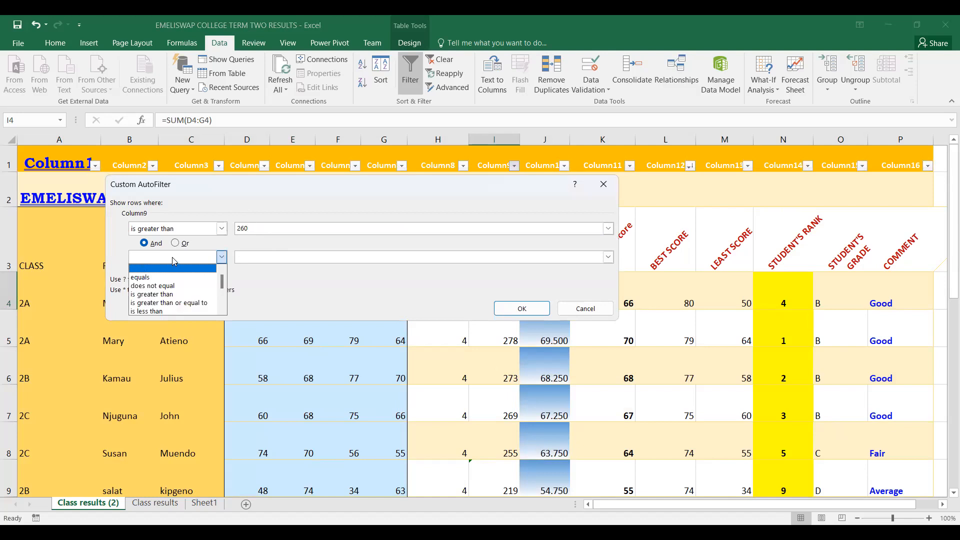
{"action": "left_click", "coordinate": [168, 310]}
{"action": "left_click", "coordinate": [274, 256]}
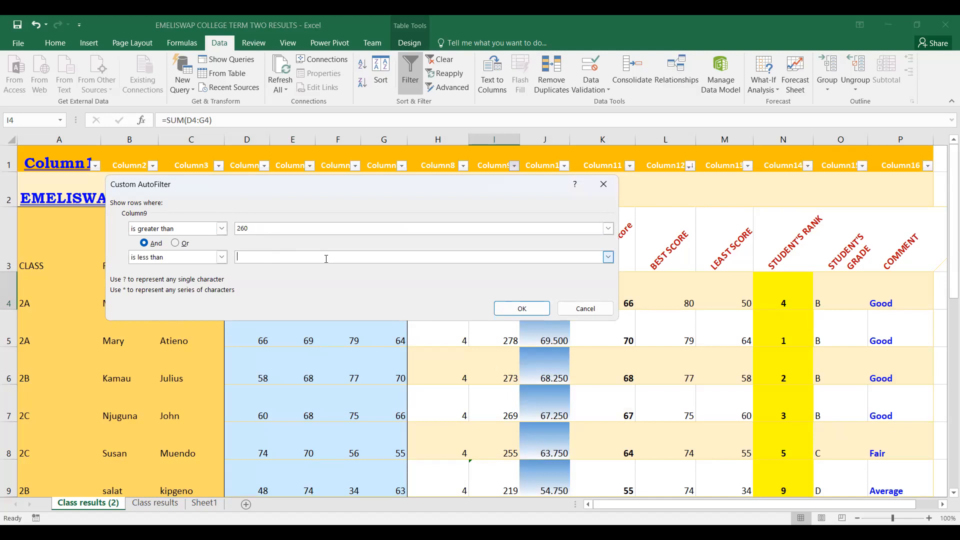
{"action": "type", "text": "400"}
{"action": "left_click", "coordinate": [222, 257]}
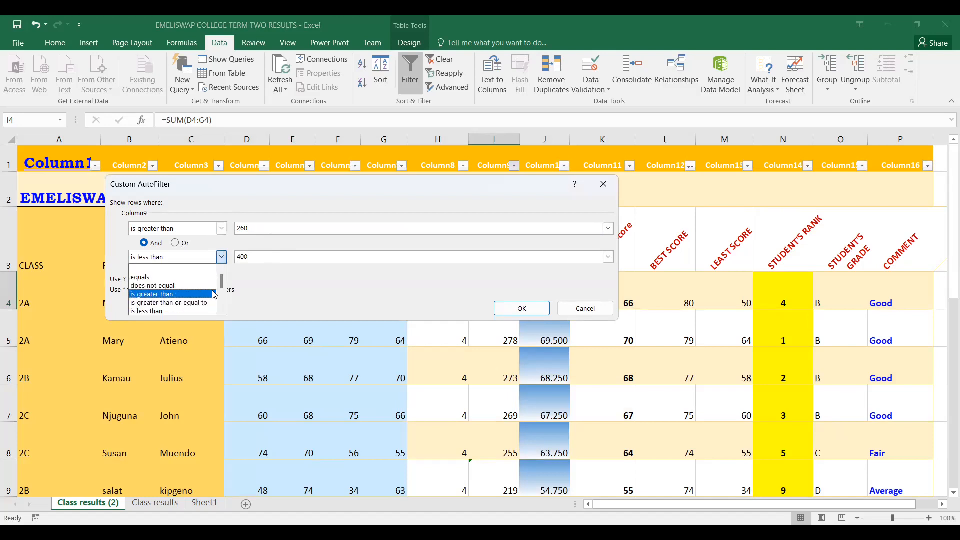
{"action": "left_click_drag", "start_coordinate": [223, 284], "coordinate": [223, 294]}
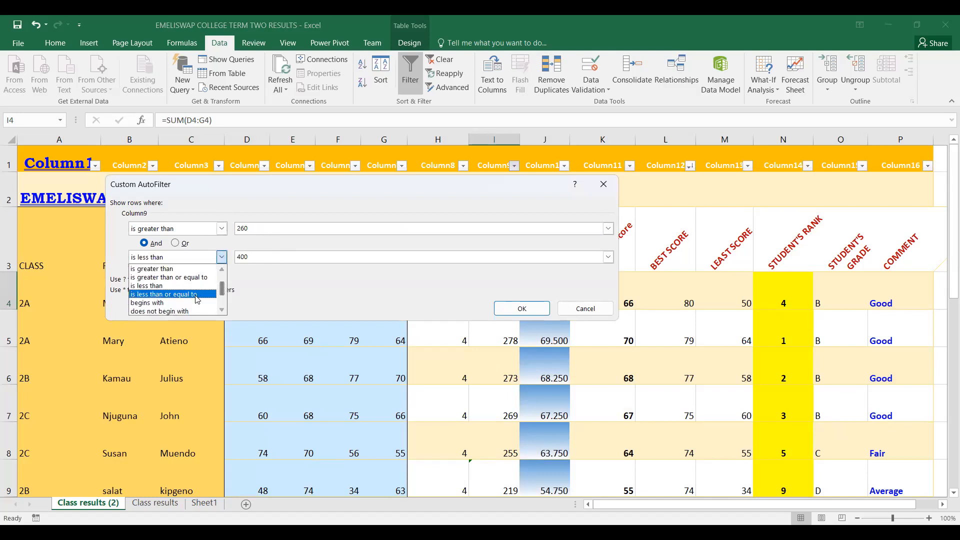
{"action": "left_click", "coordinate": [193, 294]}
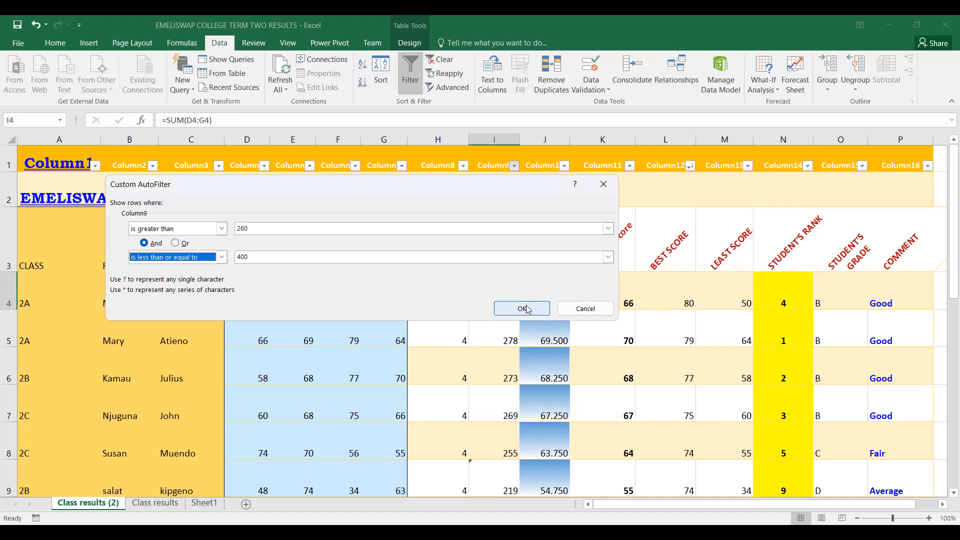
{"action": "left_click", "coordinate": [527, 309]}
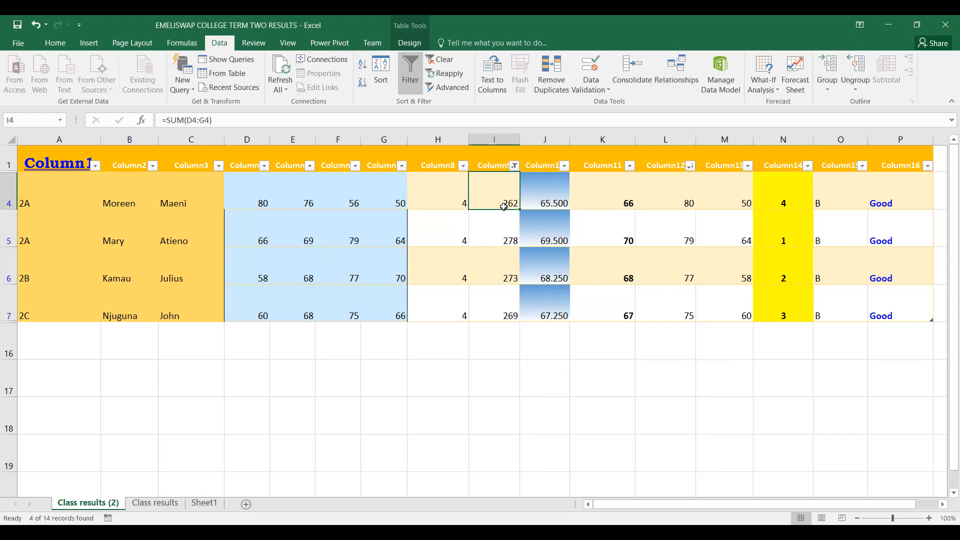
- Check the filtered TOTAL values one by one in cells I5, I6 and I7
{"action": "left_click", "coordinate": [509, 243]}
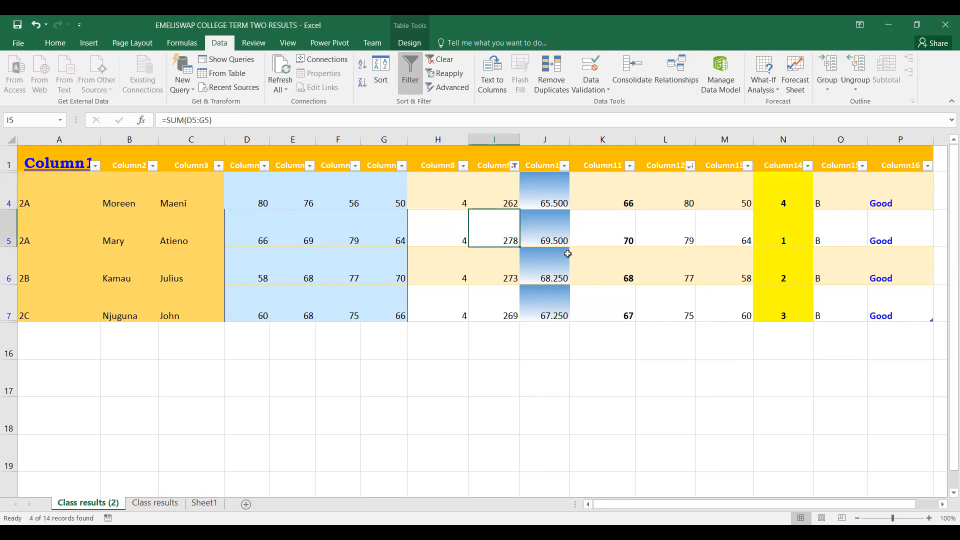
{"action": "left_click", "coordinate": [507, 272]}
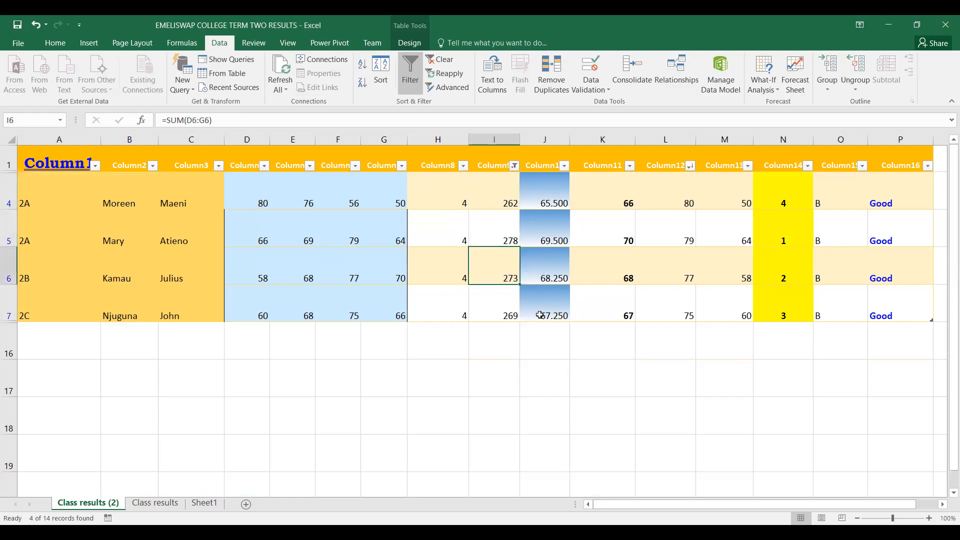
{"action": "left_click", "coordinate": [511, 317]}
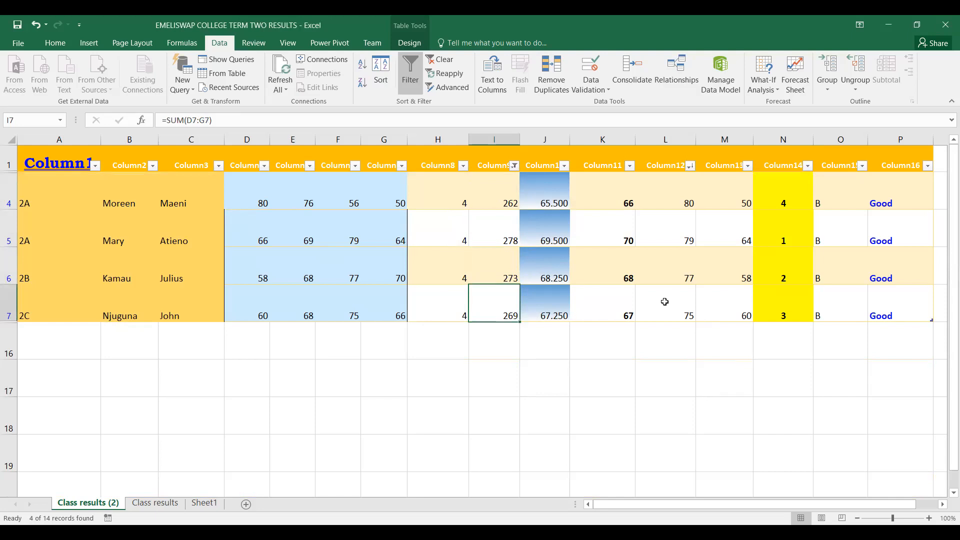